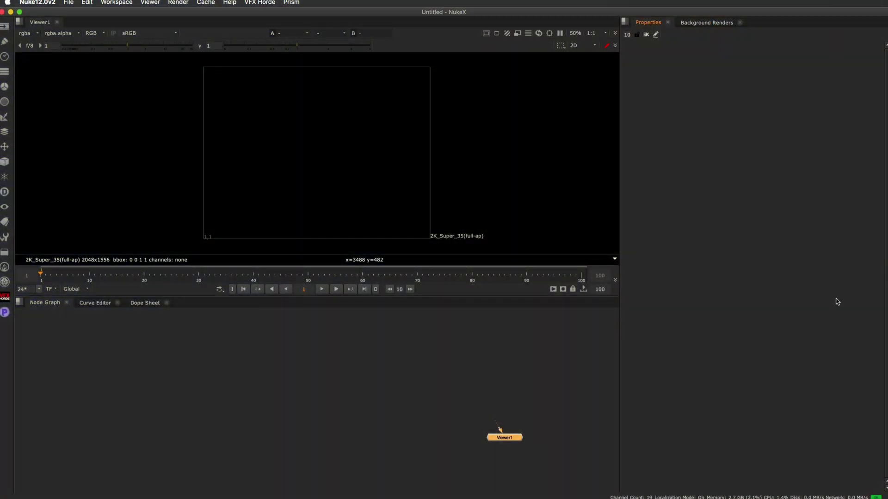
- Browse the VFX Horde menu's VFXHorde102 tool set submenu
click(259, 2)
mouse_move(277, 12)
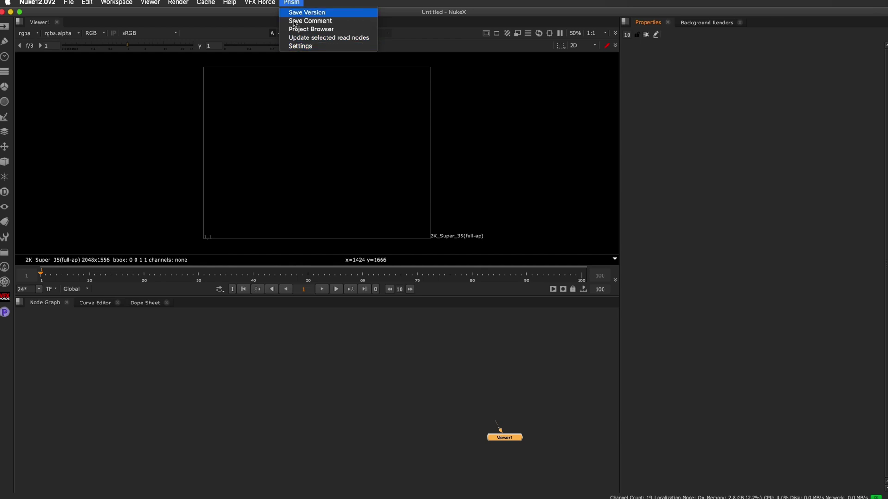
- In Prism Settings' Projects tab, set Cemetery as the active project and close the dialog
click(294, 46)
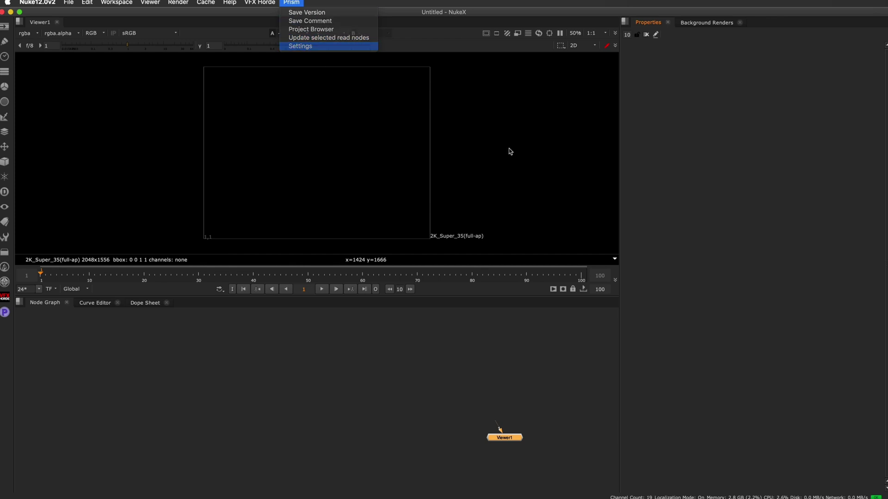
click(541, 209)
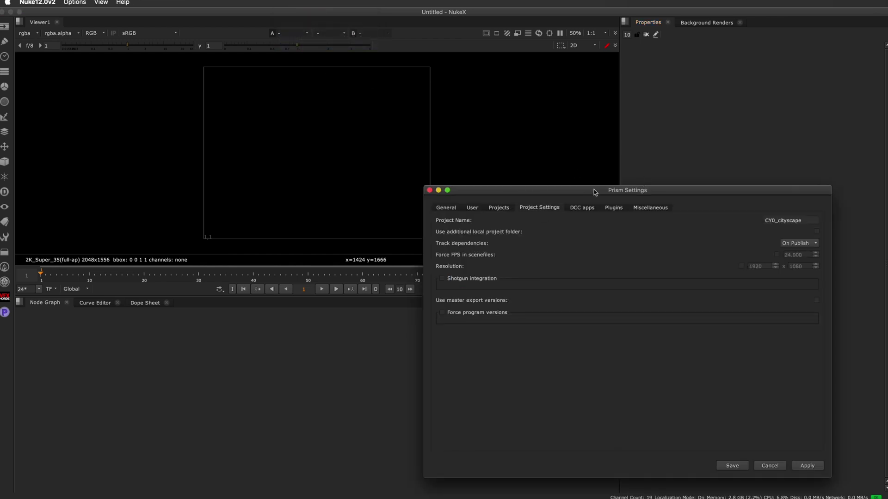
drag(594, 191, 459, 170)
click(363, 191)
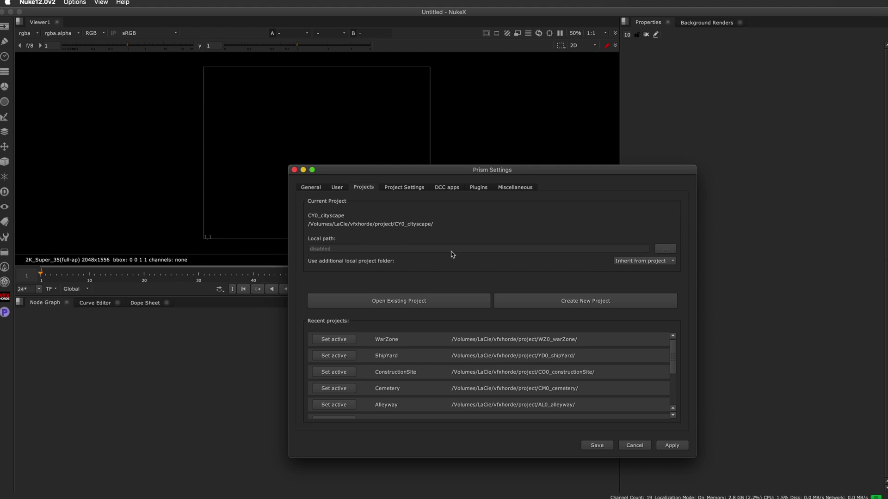
click(333, 389)
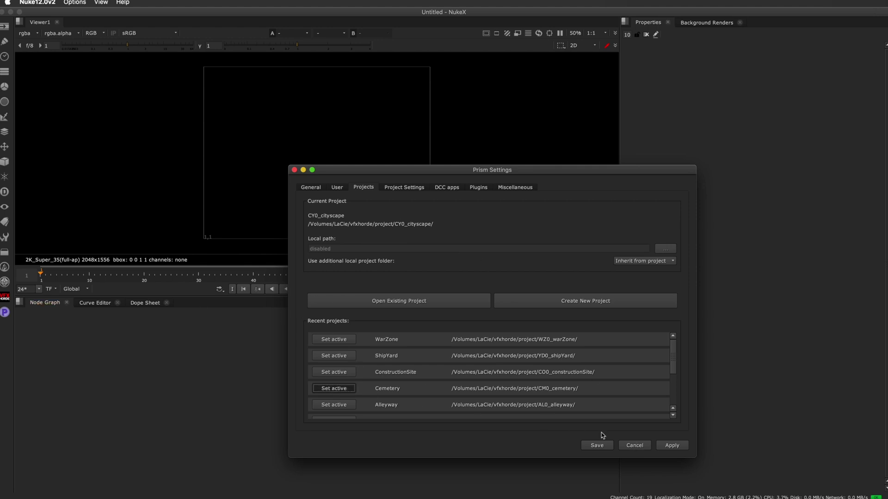
click(641, 444)
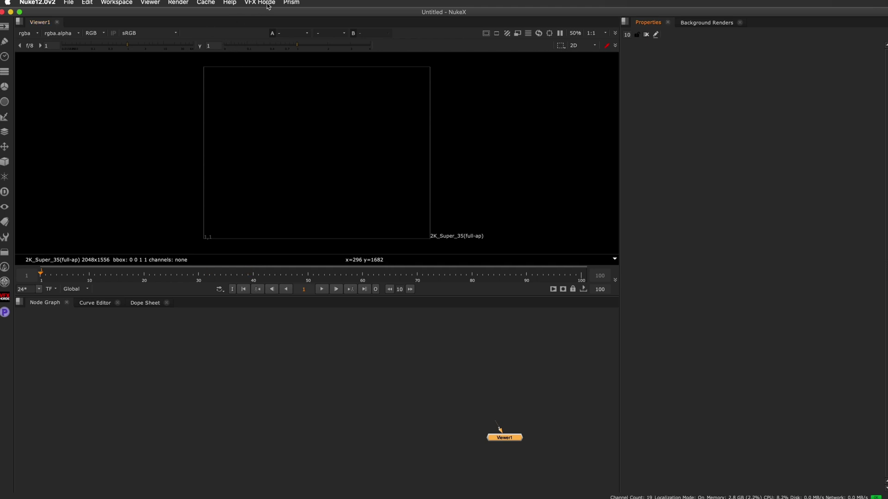
- Open the Prism Project Browser and browse the CM1 and CM2 shot groups
click(291, 2)
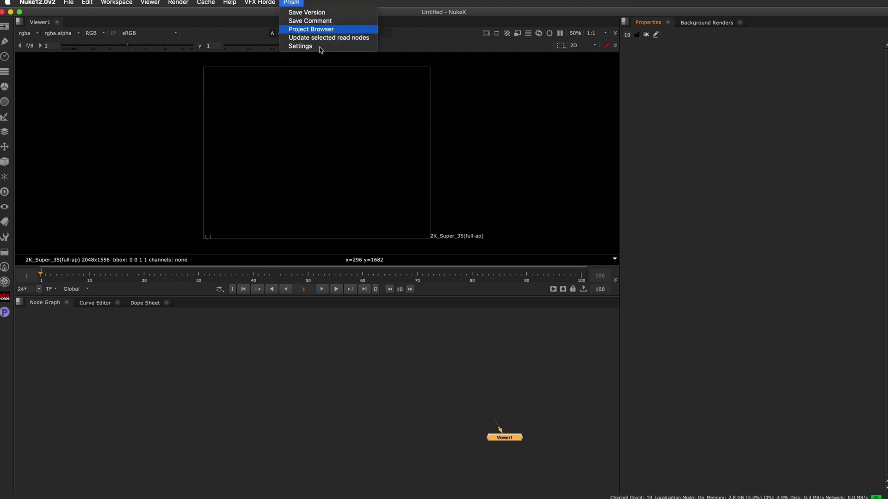
click(319, 29)
drag(565, 148, 303, 106)
click(96, 147)
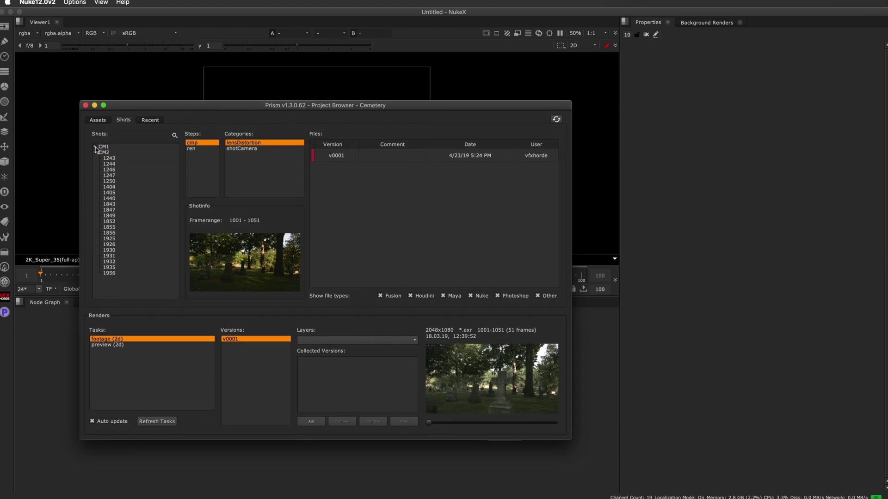
click(95, 152)
click(94, 153)
click(94, 146)
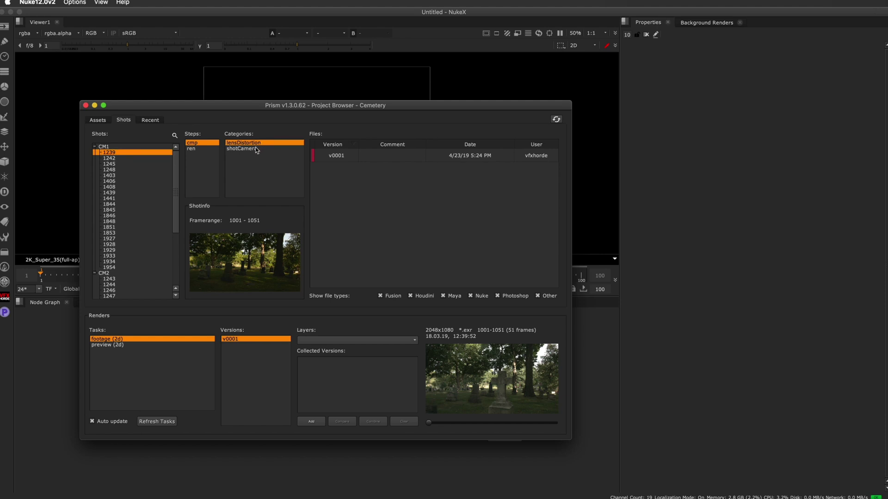
- Copy shot 1239's lensDistortion v0001 path and paste it into the node graph as a read node
click(358, 157)
click(259, 158)
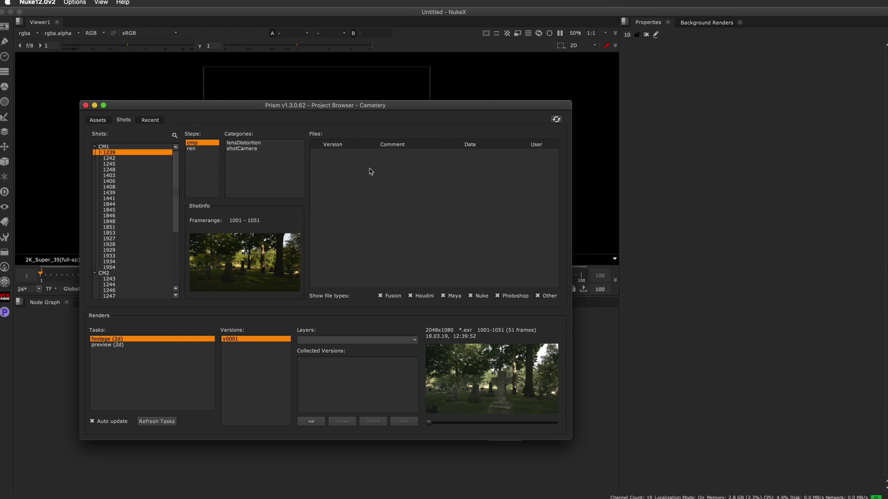
click(264, 150)
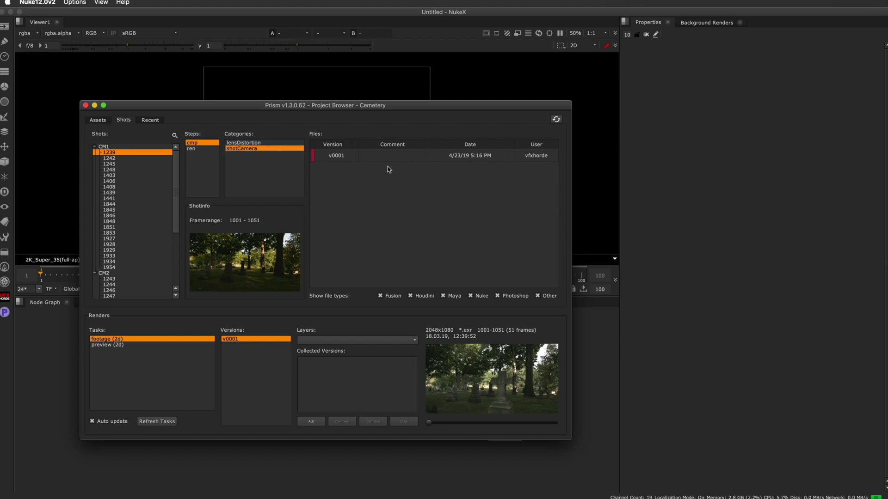
drag(375, 110, 637, 96)
click(513, 130)
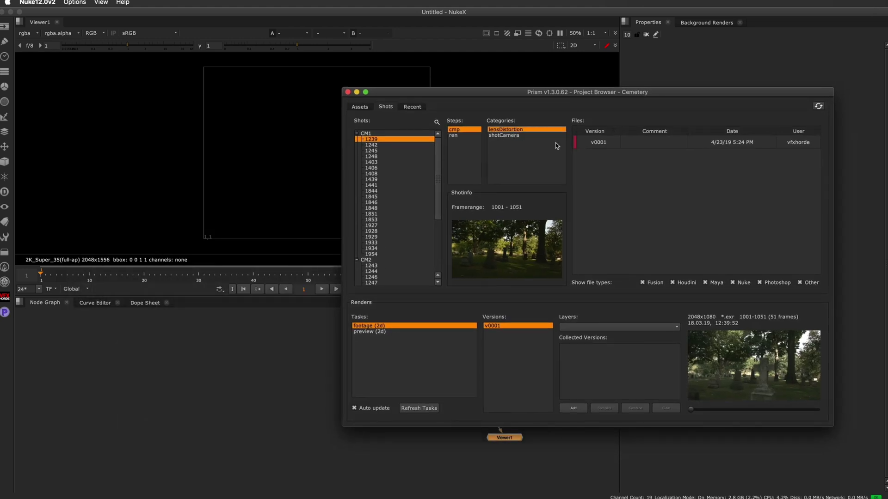
right_click(672, 147)
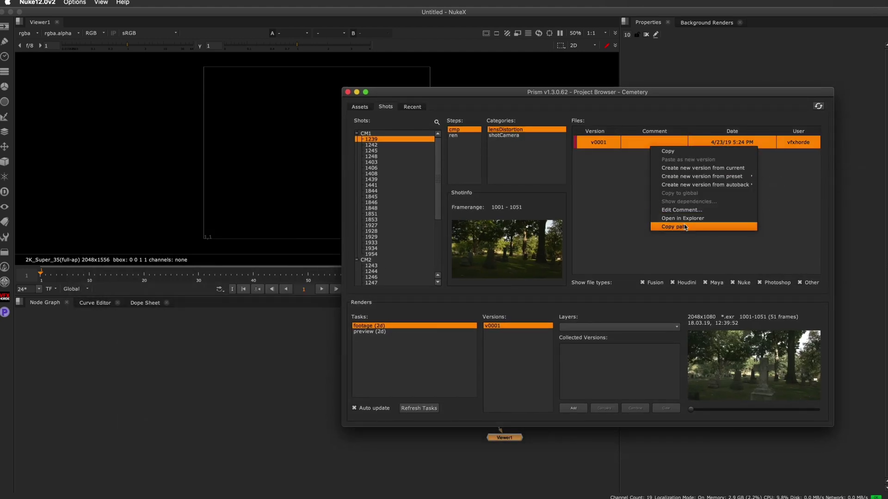
click(666, 227)
click(257, 386)
key(ctrl+v)
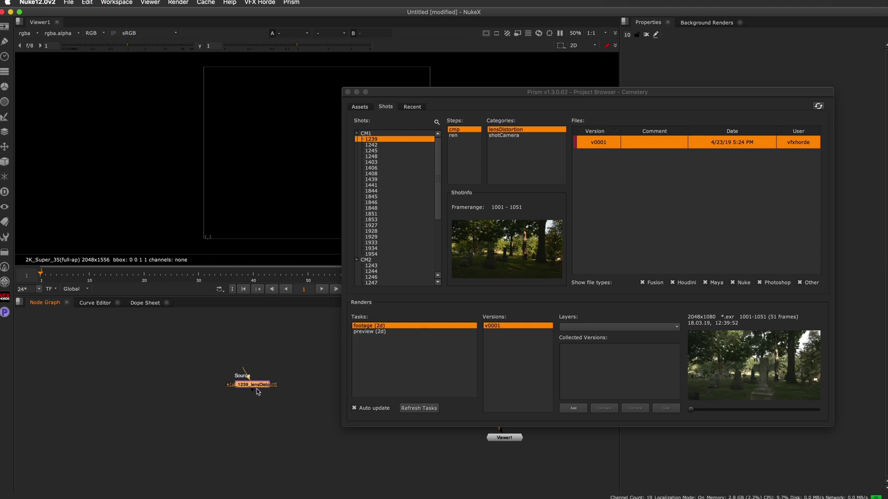
drag(432, 94, 260, 72)
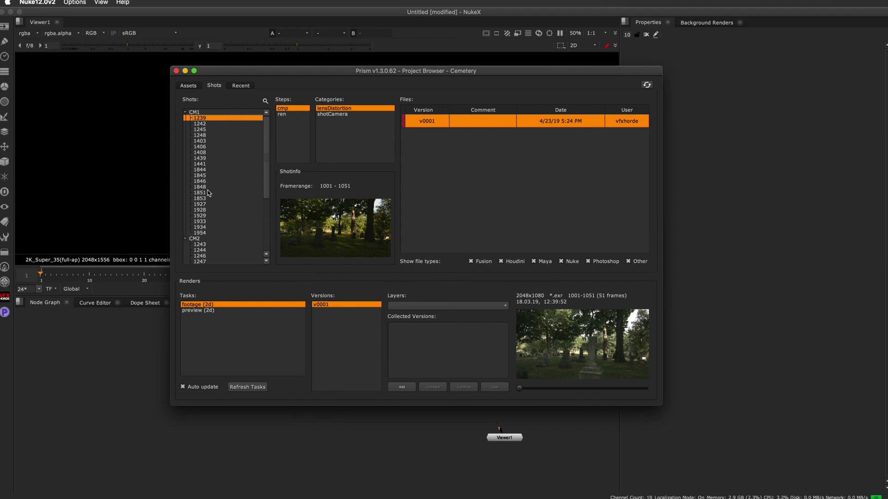
- Select shot 1439 and review its dmp, mod and pnt step files, ending on dmp
click(202, 160)
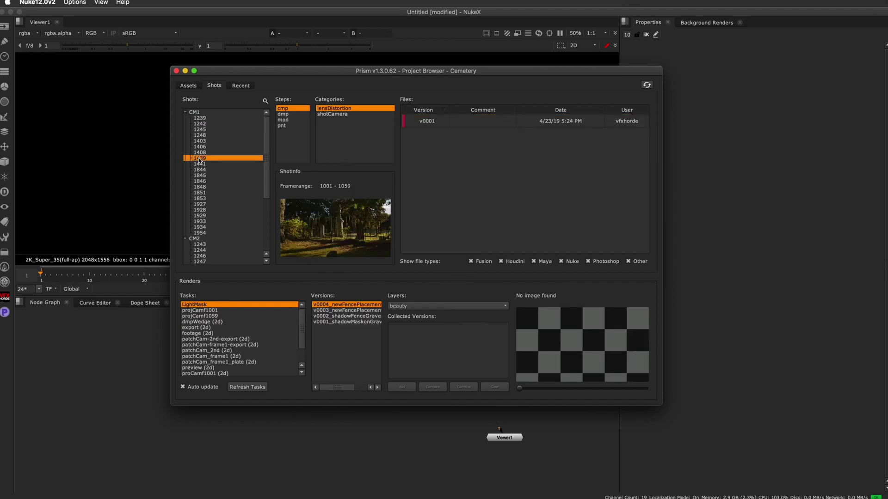
click(291, 114)
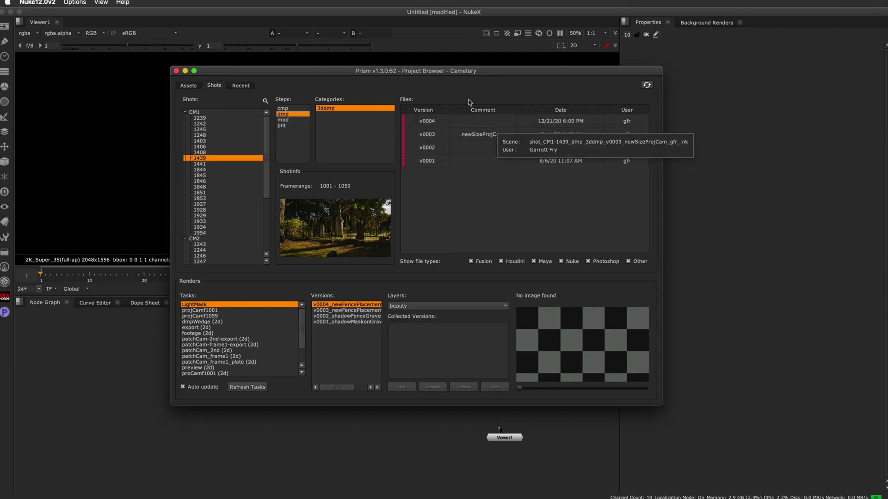
click(285, 120)
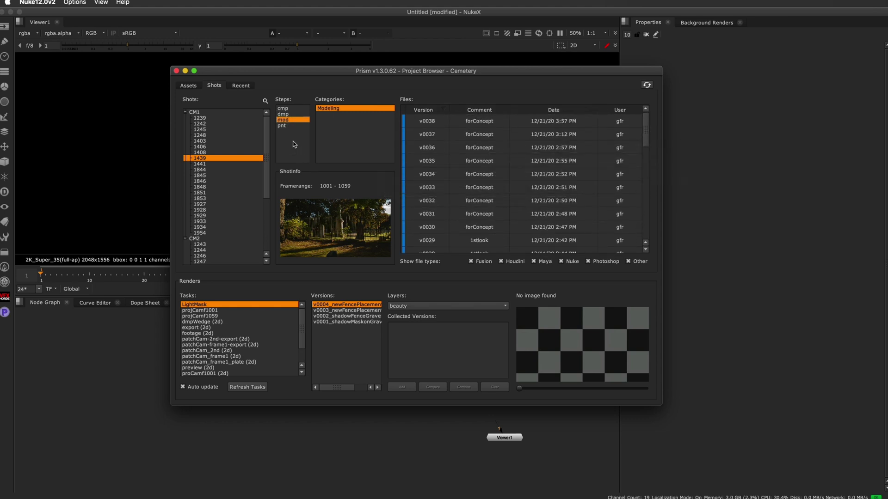
click(289, 125)
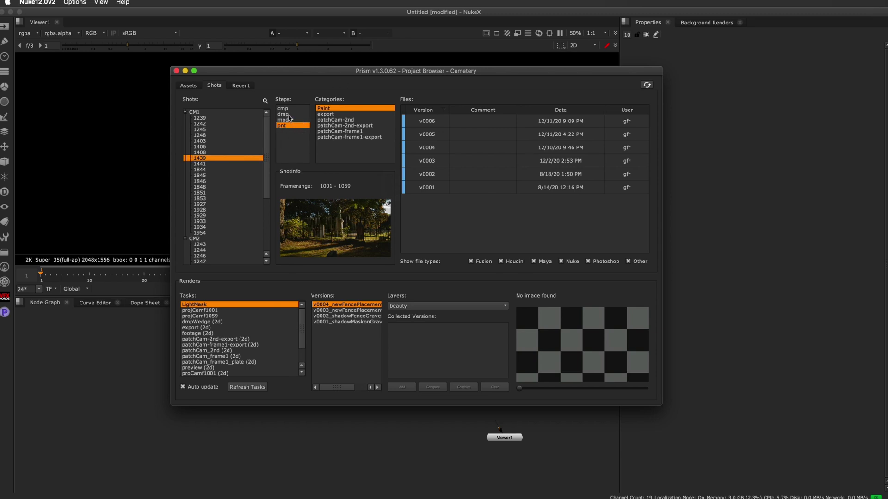
click(288, 114)
- Open the dmp 3ddmp v0004 script without saving the untitled one and view Merge1
double_click(434, 121)
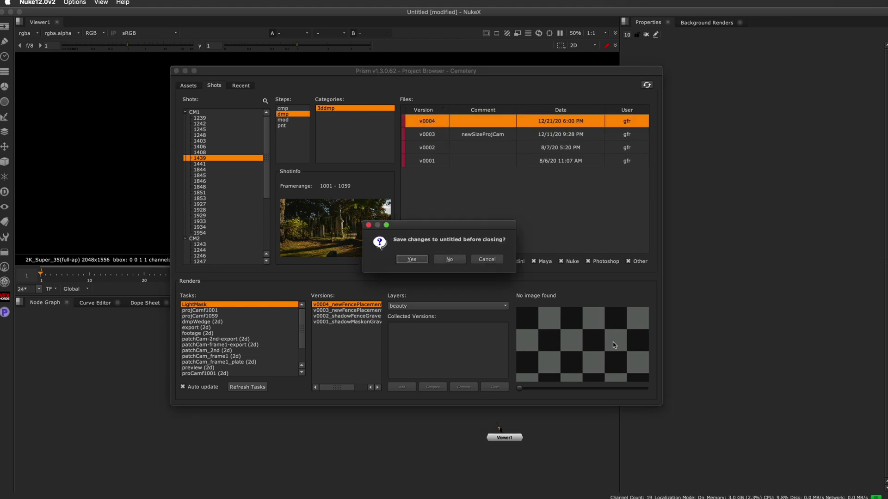
click(446, 262)
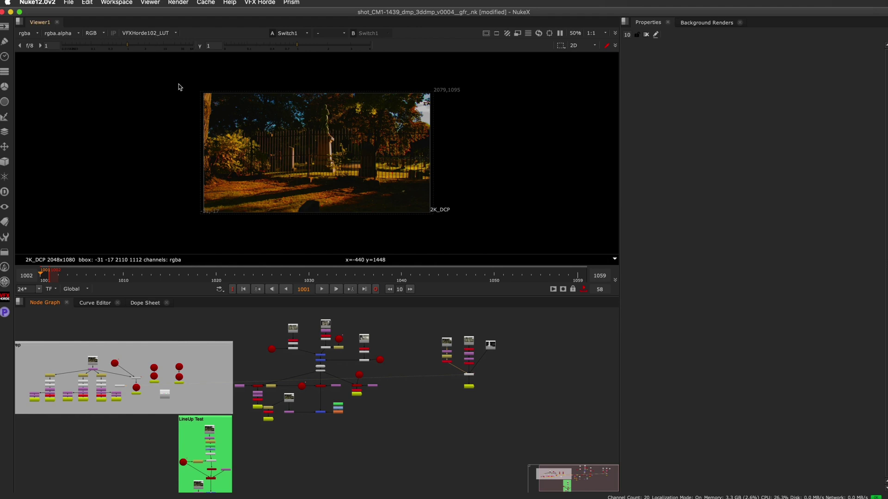
scroll(324, 391, up, 3)
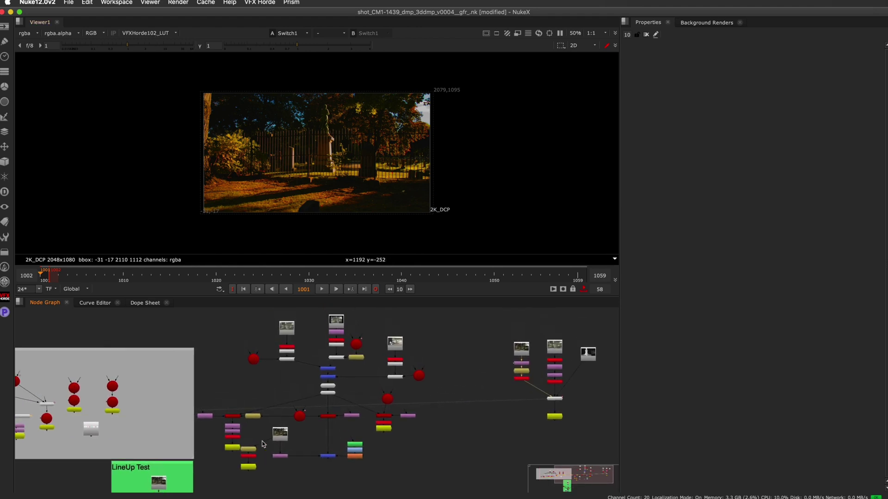
click(328, 457)
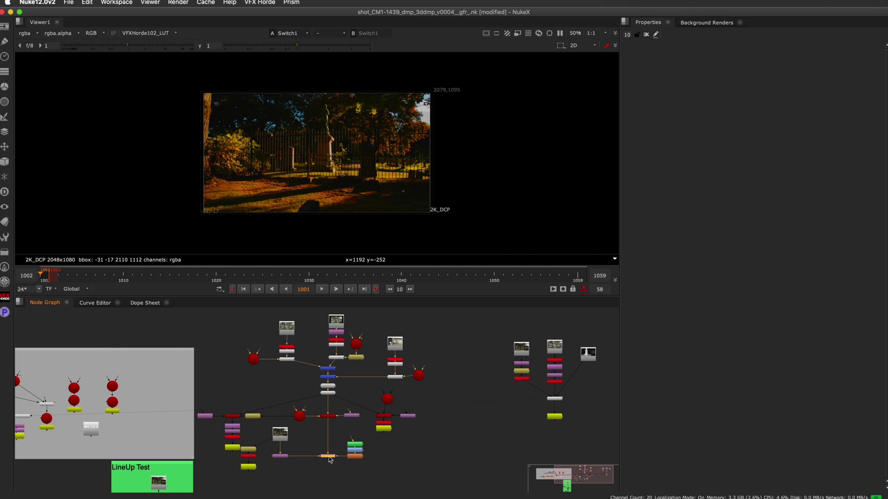
key(1)
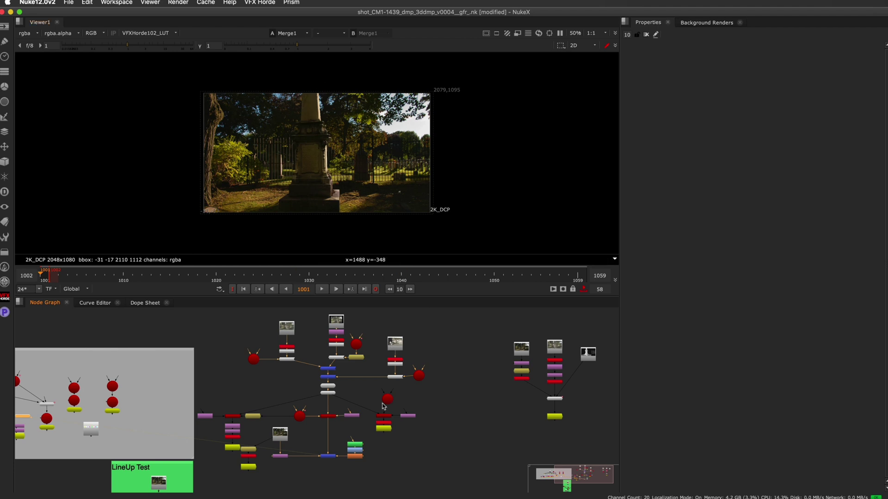
- Toggle the viewer between the Merge1 result and the plain lensDistortion plate
middle_drag(215, 464, 260, 434)
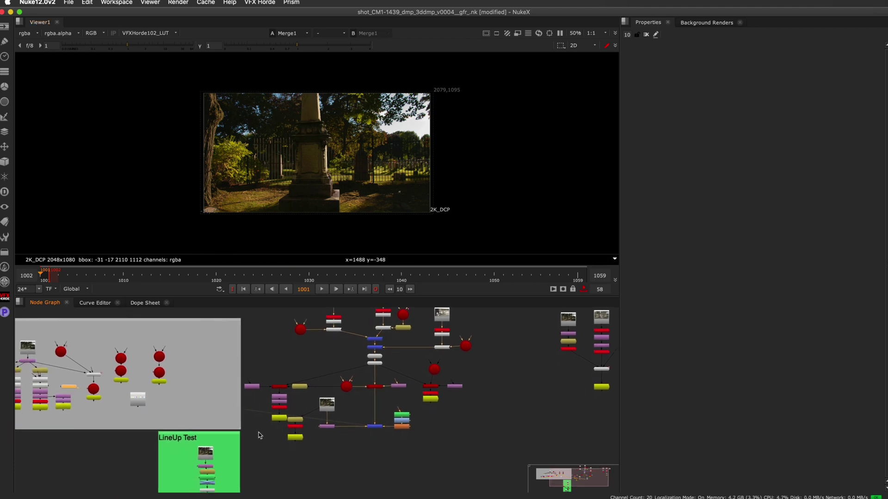
click(329, 426)
key(1)
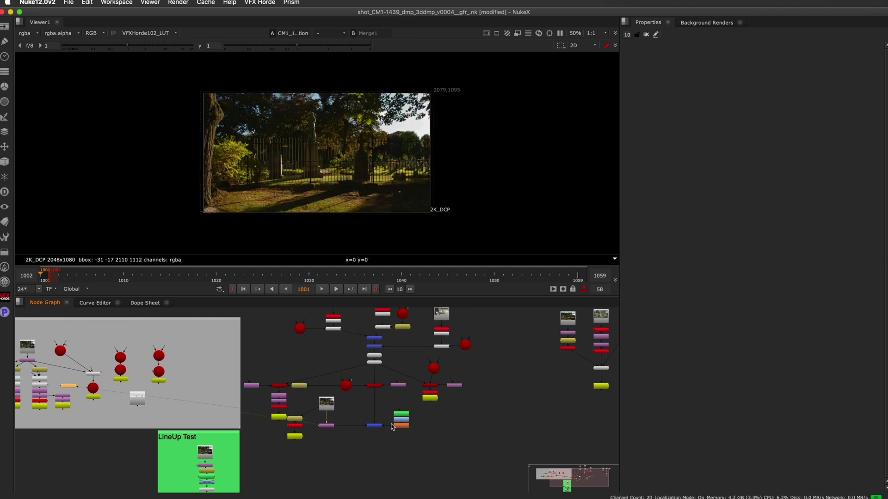
click(377, 426)
key(2)
key(1)
key(2)
key(1)
key(2)
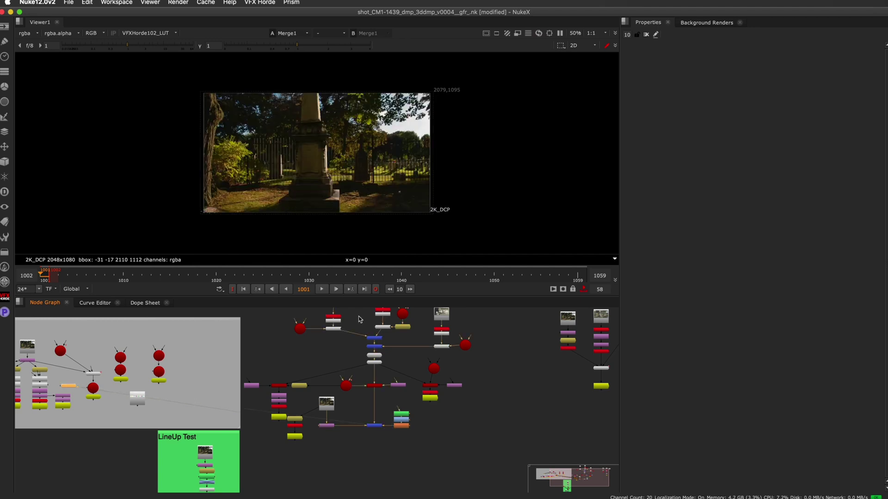
key(1)
key(2)
key(1)
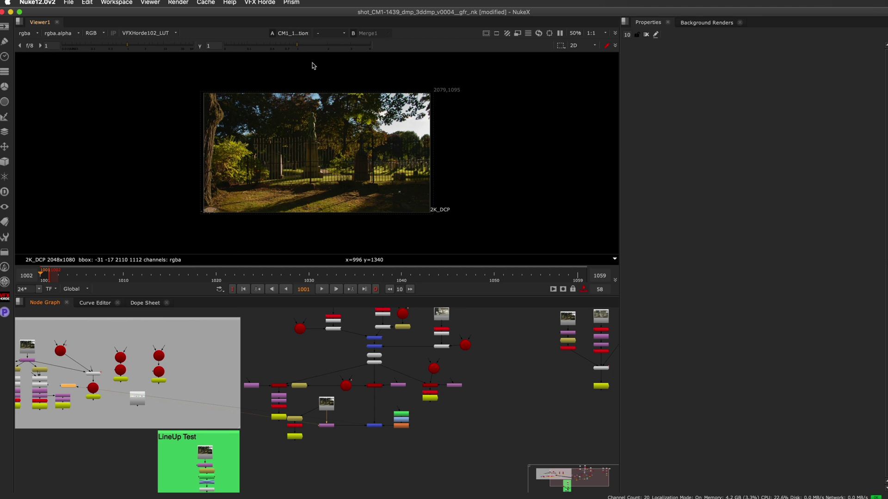
key(2)
click(292, 3)
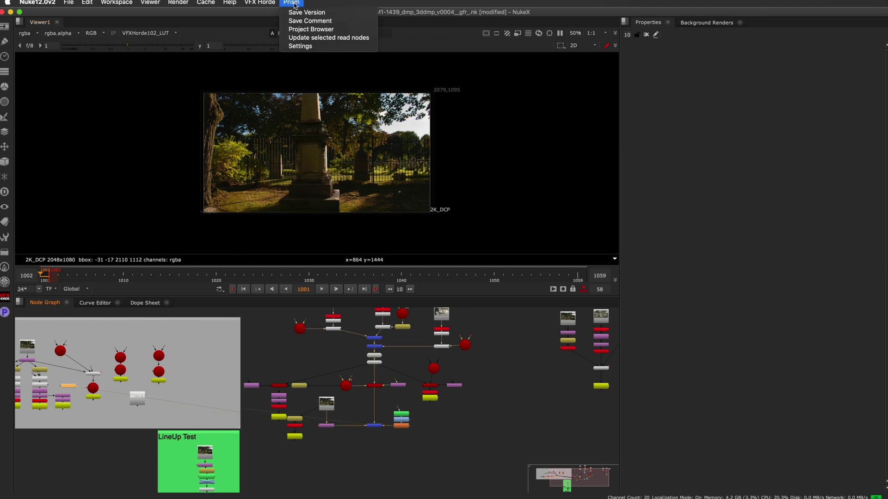
- In the Project Browser's renders, preview the projCamf1001 and projCamf1059 task renders
click(311, 29)
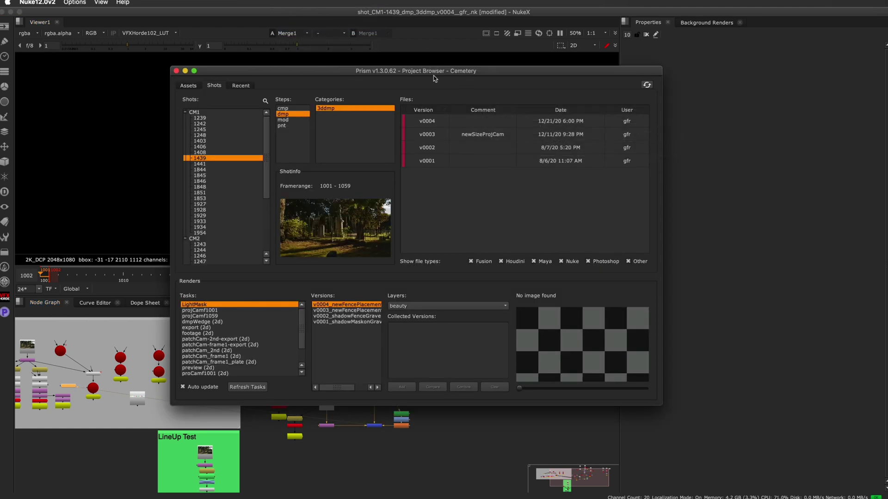
drag(404, 74, 376, 67)
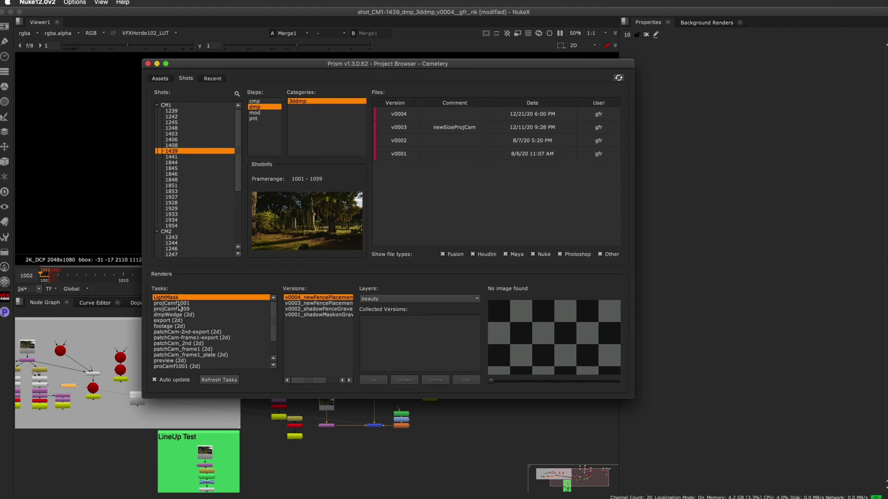
click(181, 304)
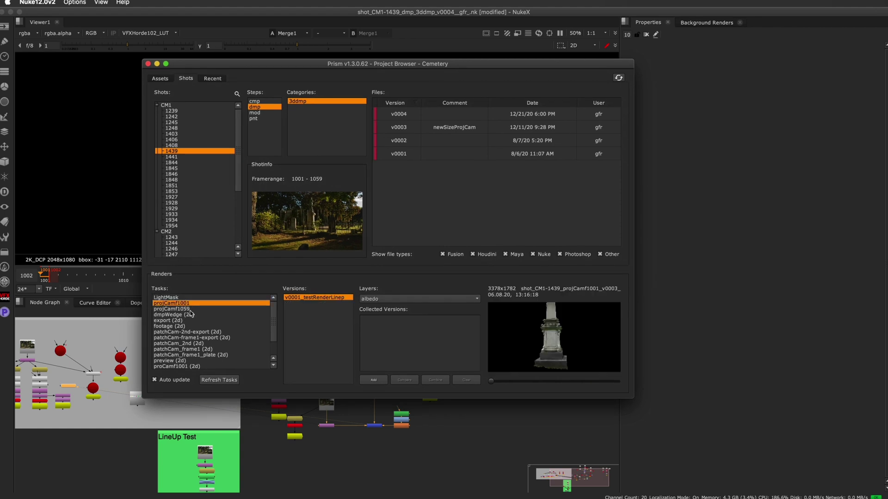
click(189, 309)
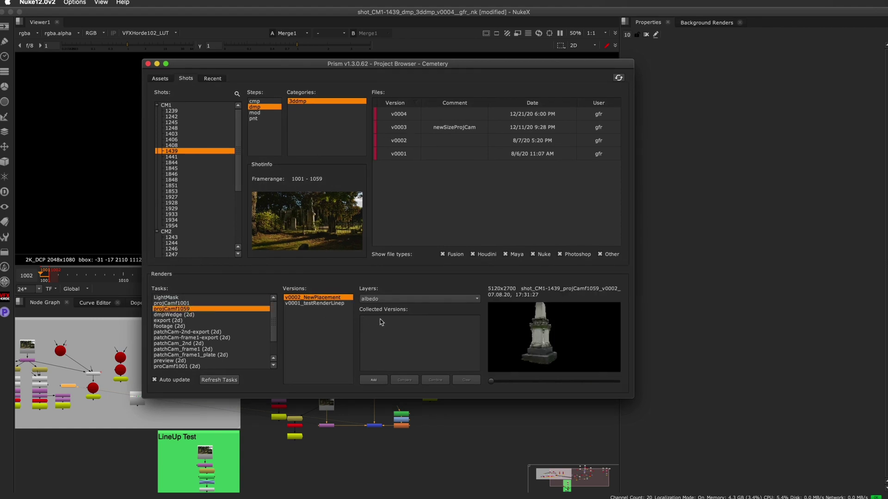
click(181, 304)
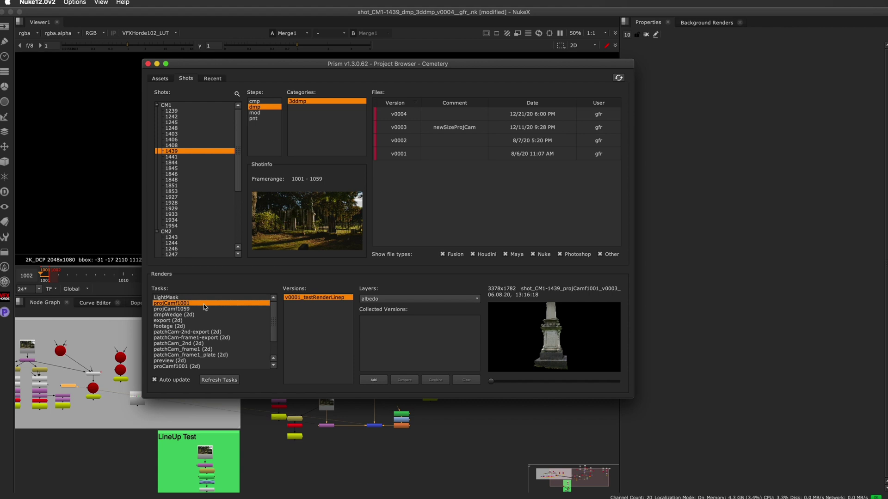
- Keep the albedo layer, check the preview options, then show the footage (2d) plate
click(413, 300)
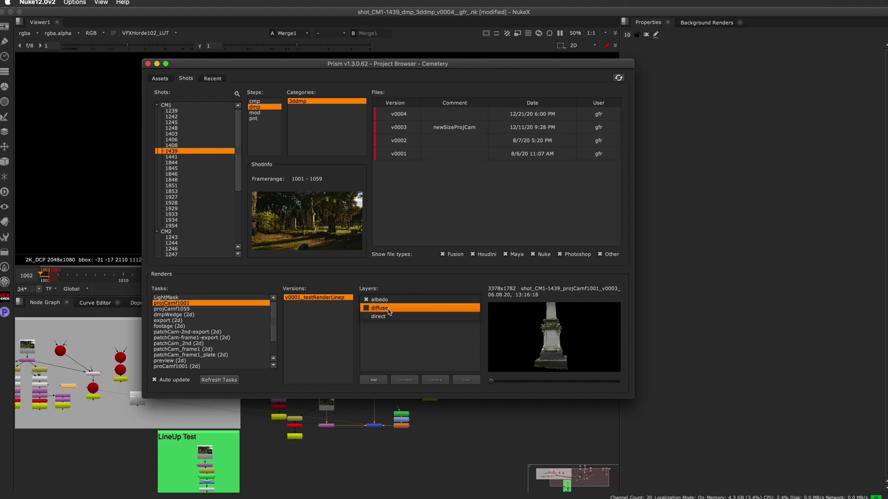
click(389, 300)
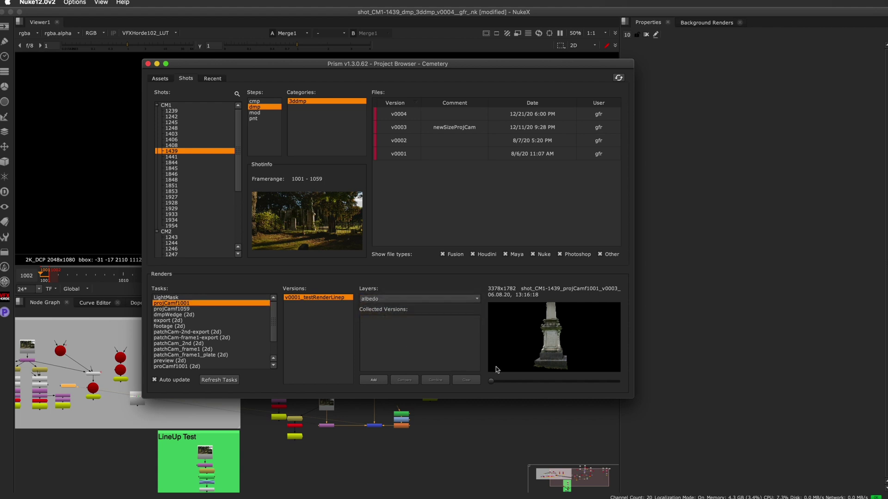
right_click(545, 341)
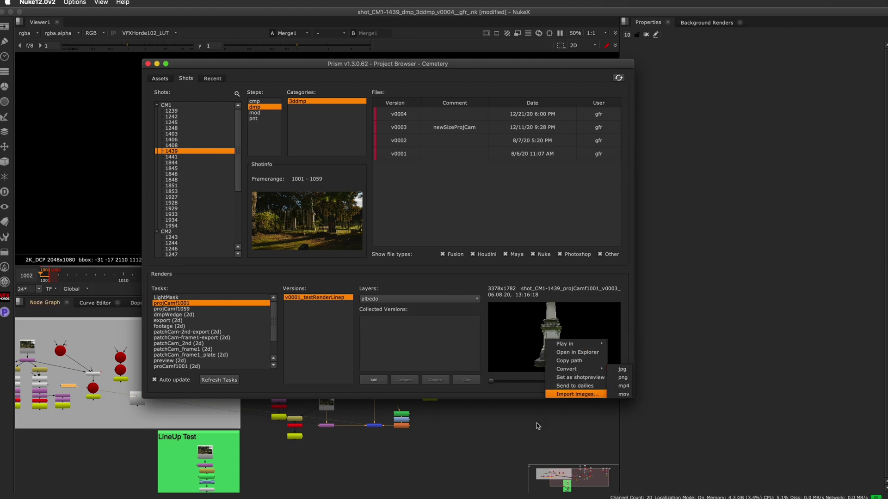
click(518, 359)
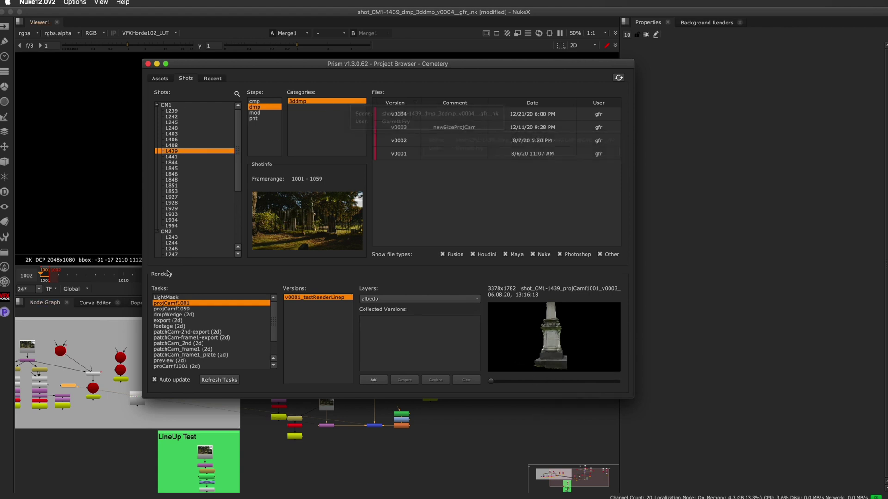
click(175, 326)
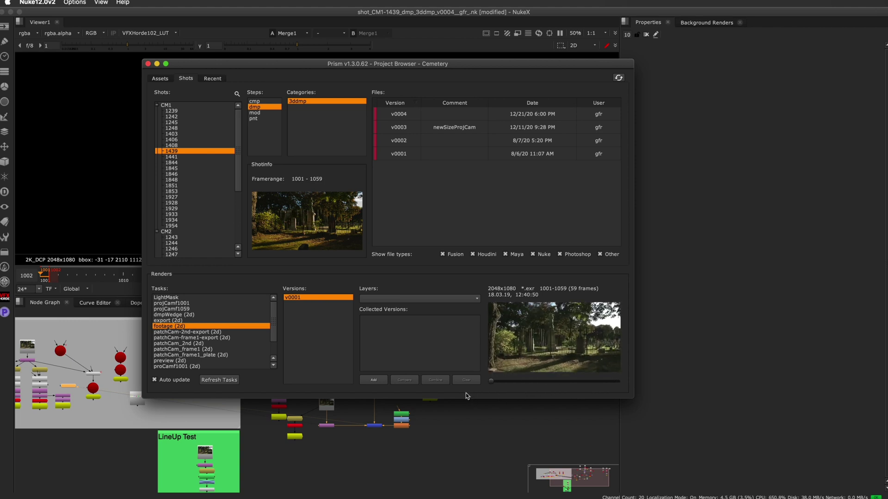
click(159, 80)
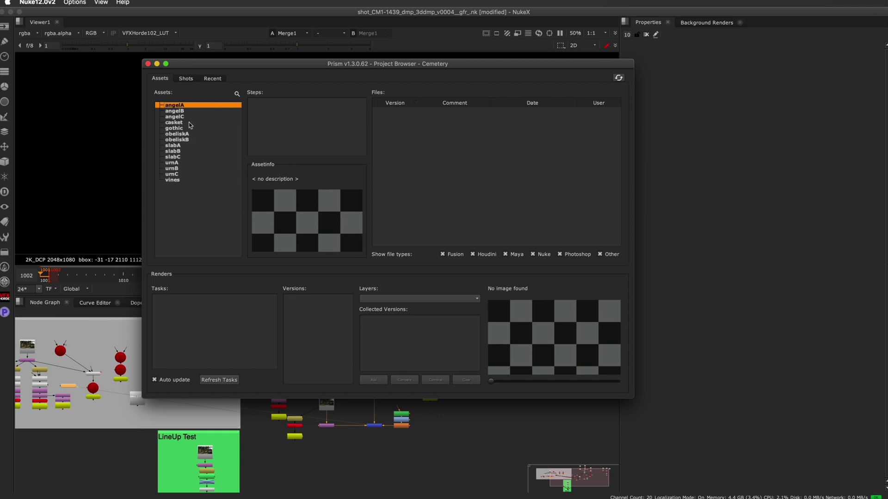
click(185, 79)
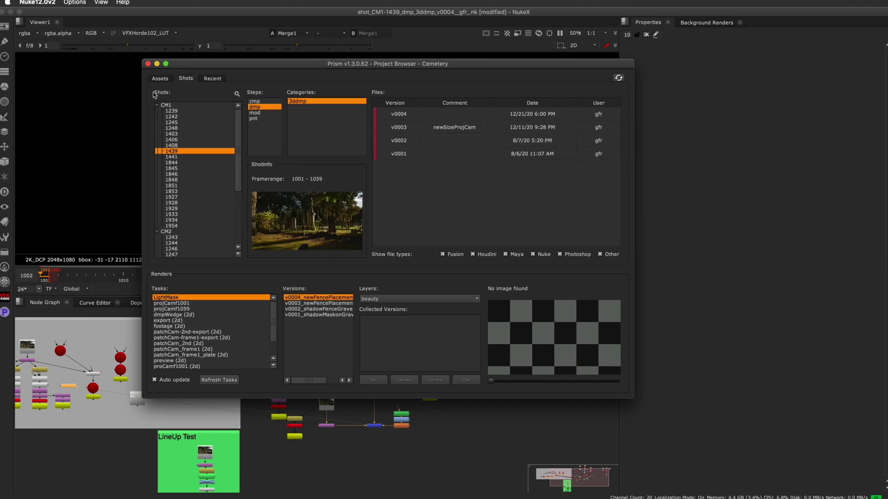
- Start adding a new custom step to shot 1439, then cancel both step dialogs
right_click(257, 135)
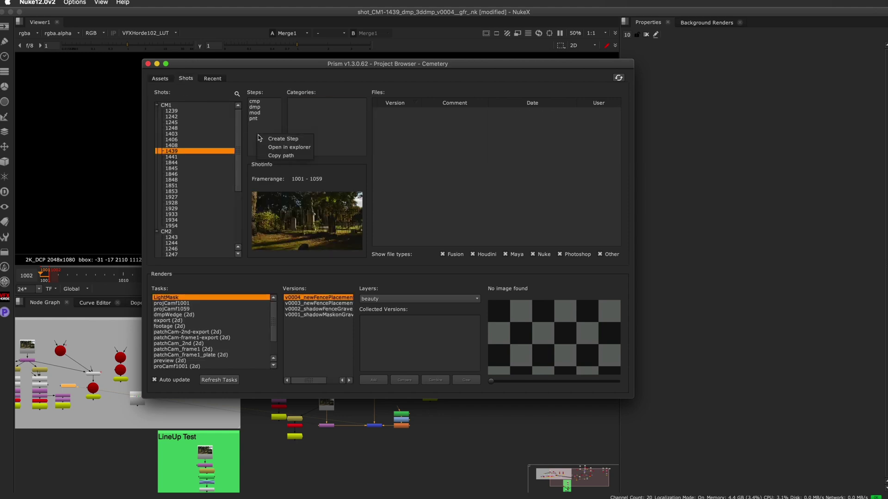
click(308, 139)
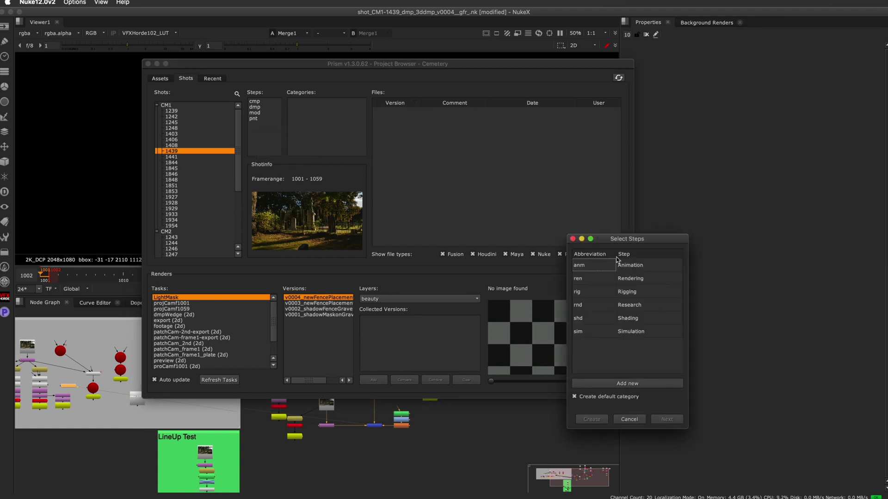
drag(627, 246, 304, 116)
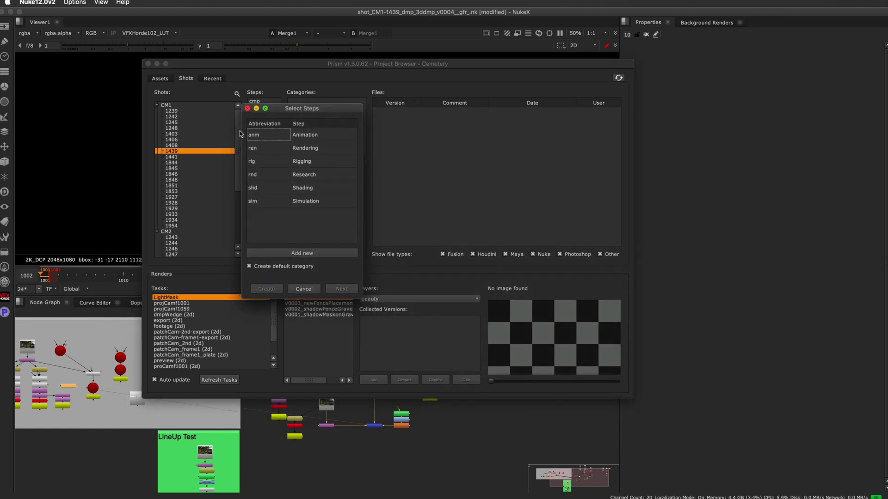
click(309, 254)
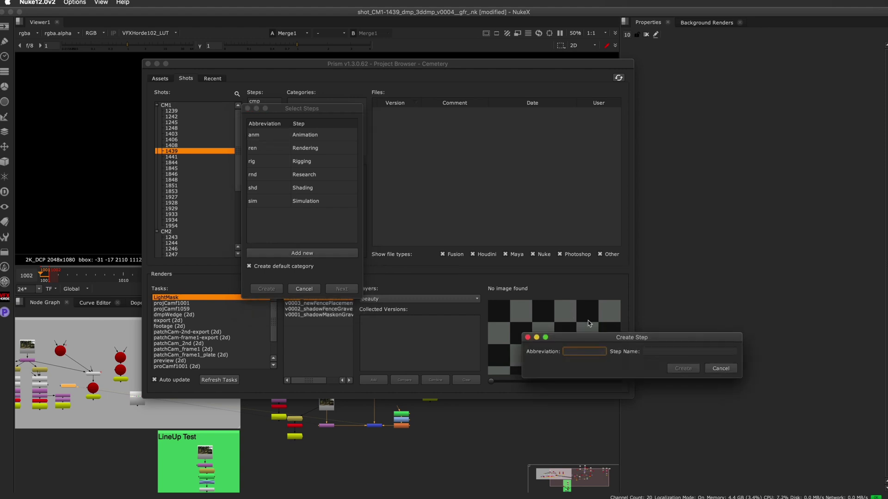
drag(601, 342, 451, 206)
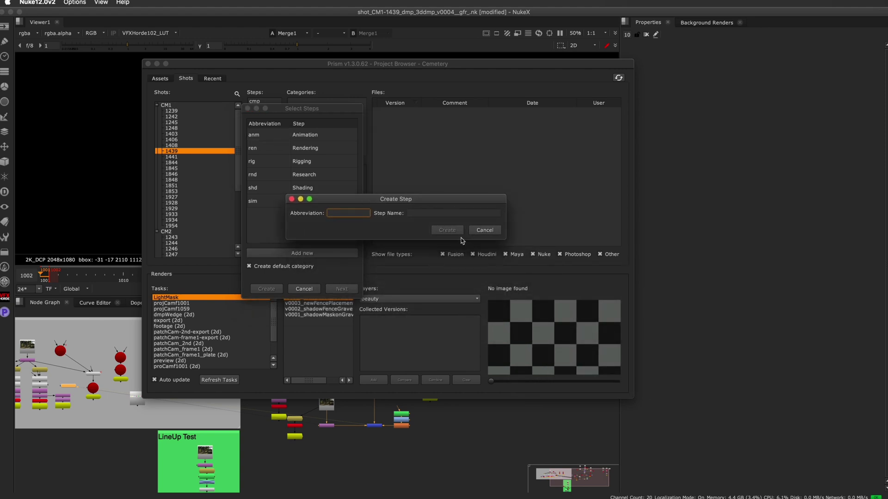
click(491, 231)
click(305, 289)
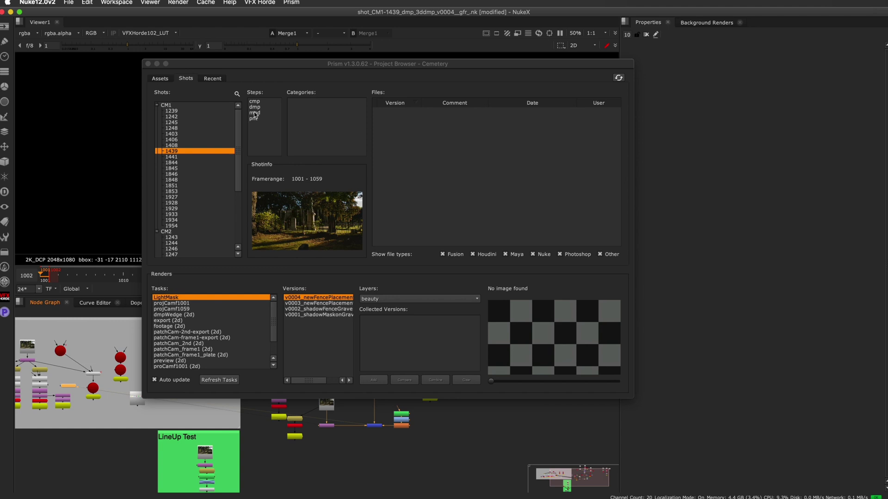
- Select the mod step and cancel creating a new category under it
click(255, 113)
right_click(308, 118)
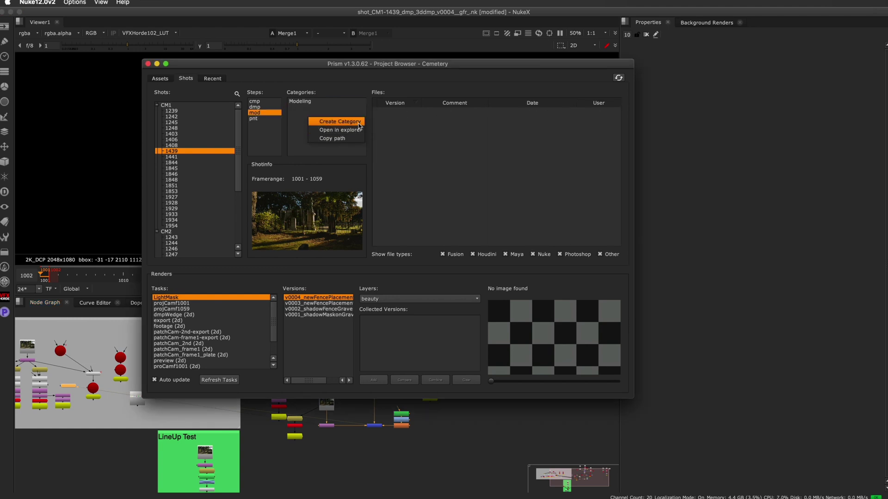
click(340, 122)
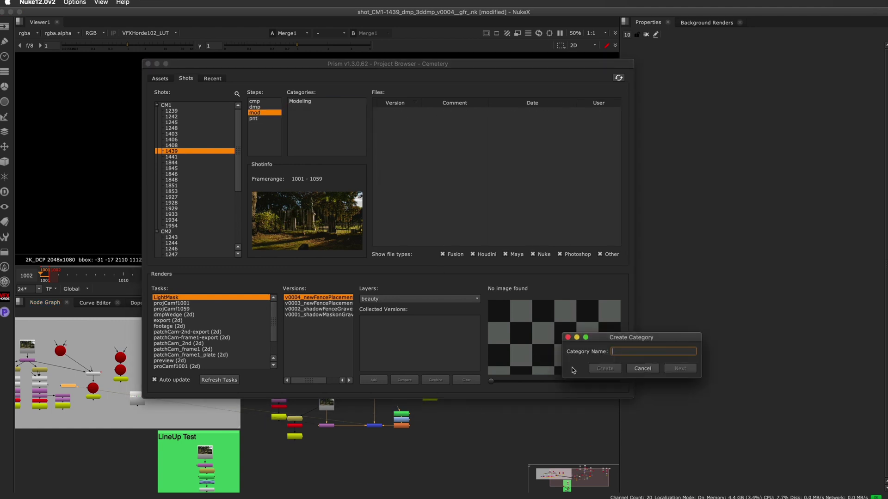
click(638, 369)
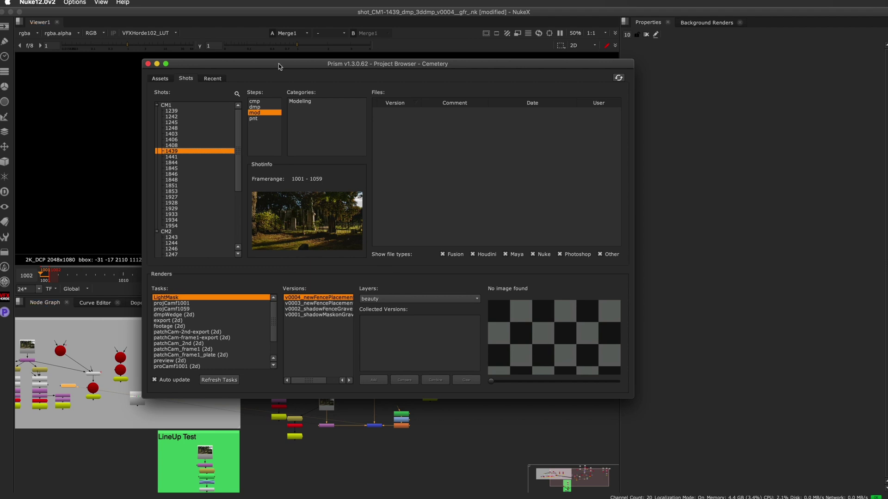
- Open Prism's Save Comment dialog and close it without saving a new version
click(85, 120)
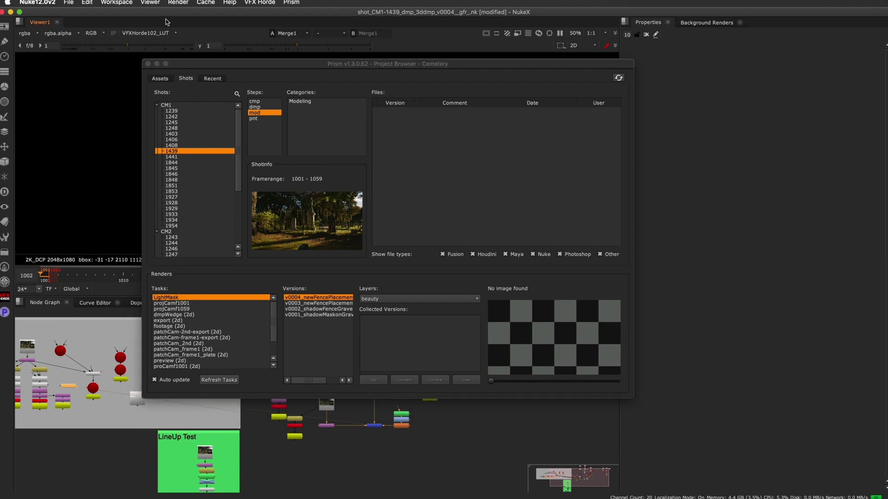
click(286, 3)
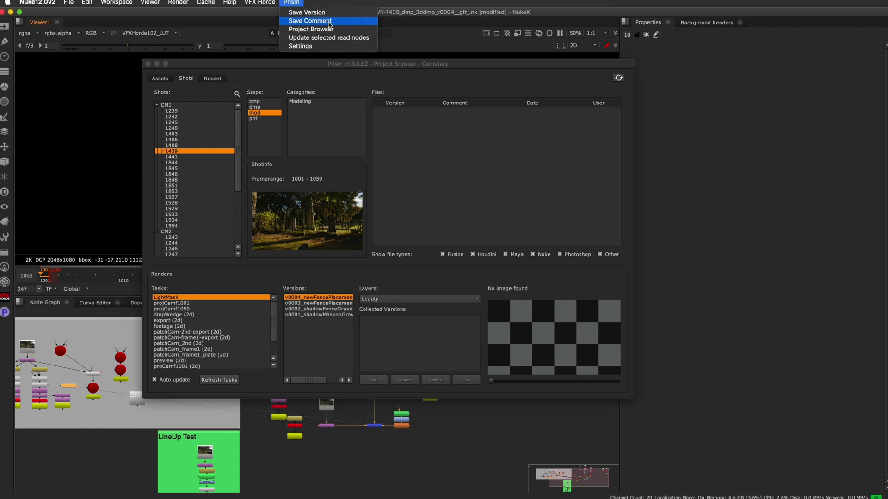
click(330, 21)
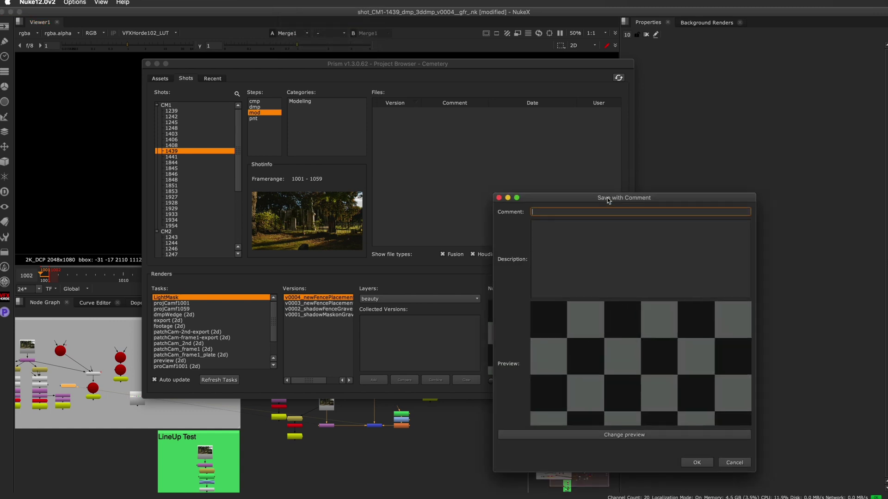
drag(609, 200, 364, 98)
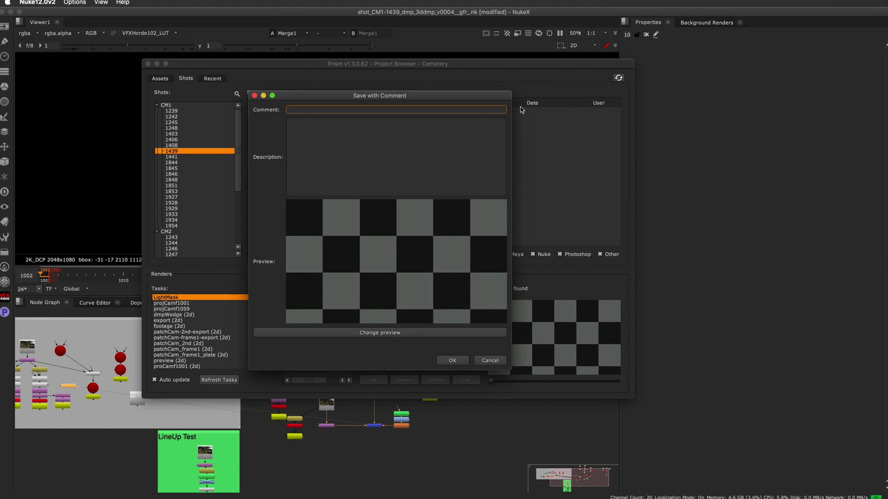
click(301, 109)
click(254, 95)
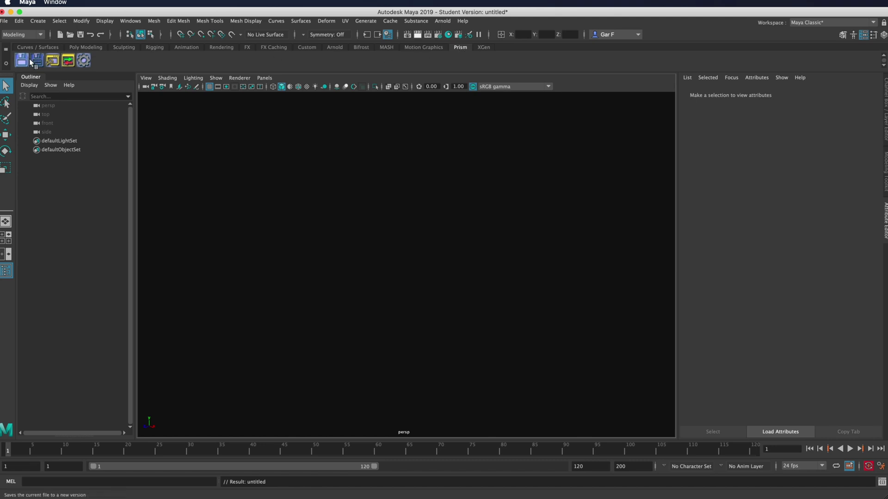
- Create a 'demo' category for shot 1439's mod step and set the scene range to 1001–1059
click(53, 63)
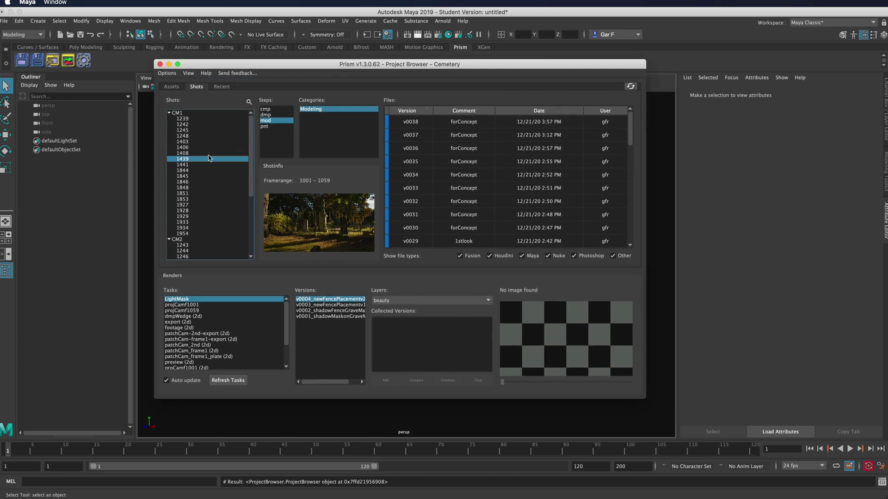
right_click(326, 134)
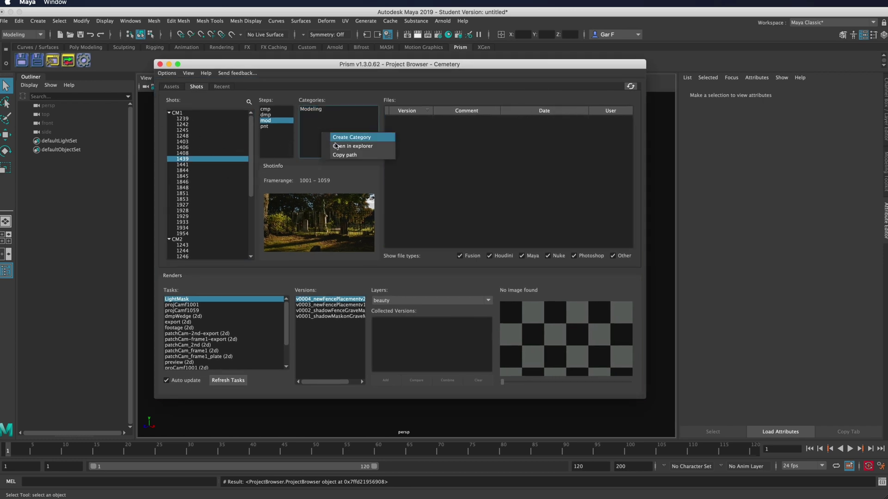
click(342, 137)
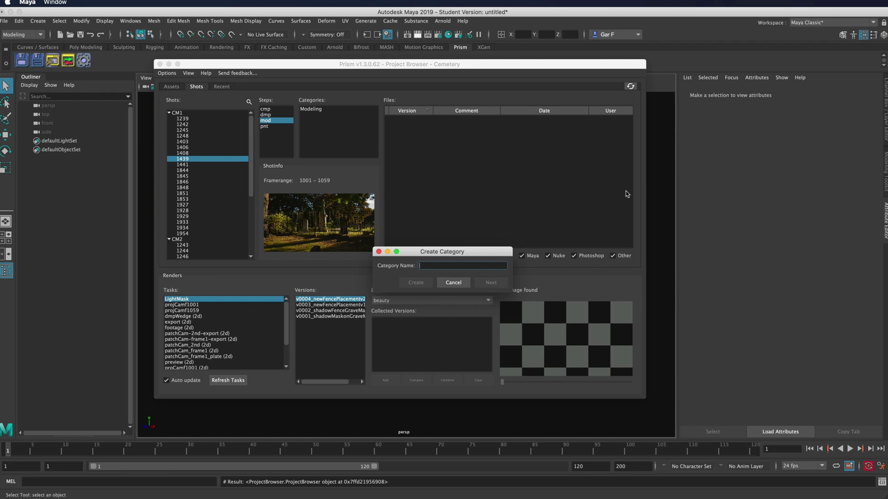
text(demo)
key(Return)
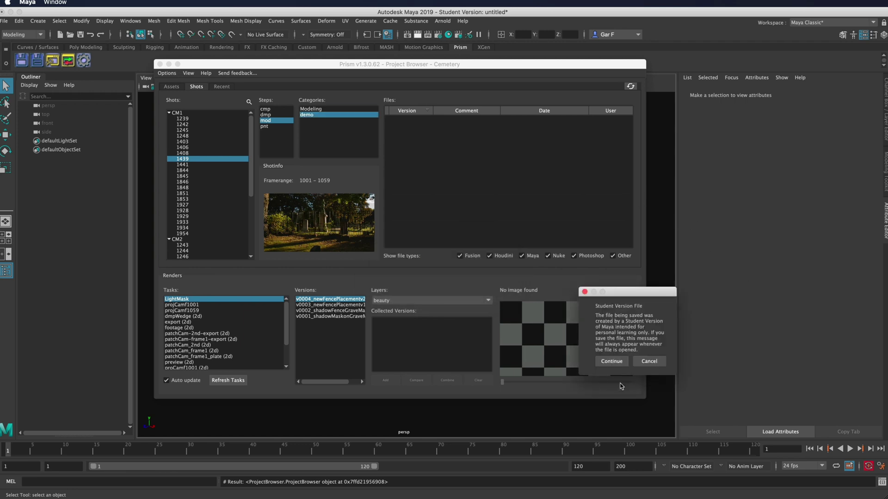
click(613, 365)
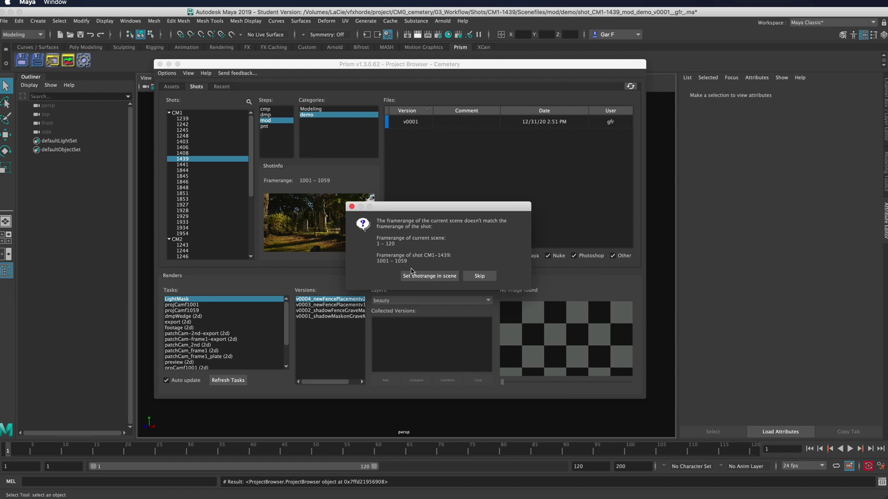
click(438, 277)
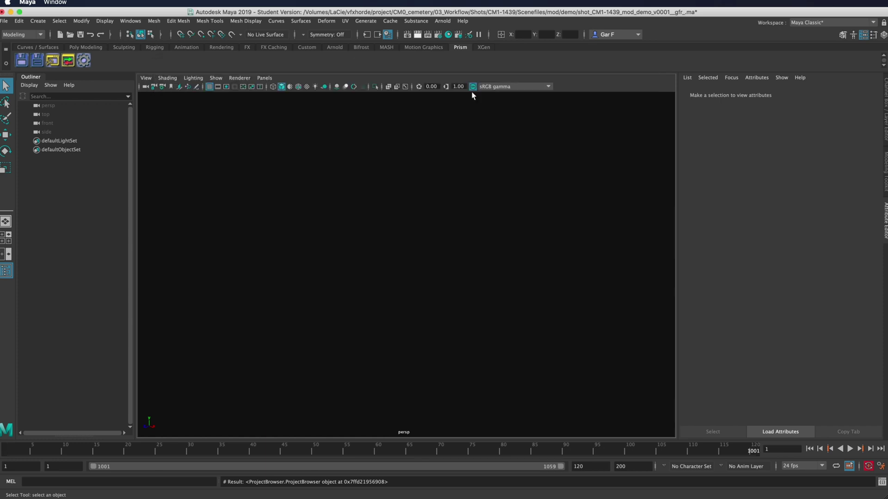
- Reference the shot 1439 ShotCam into the scene through the Prism State Manager
click(69, 61)
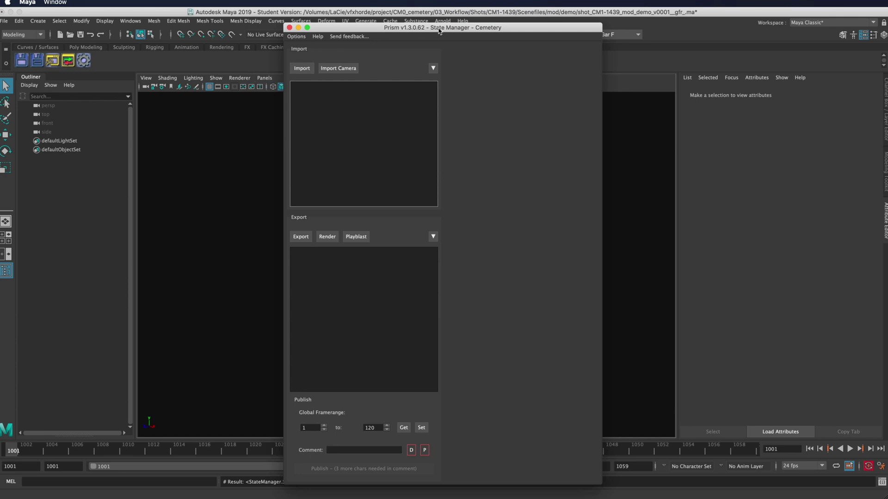
click(339, 69)
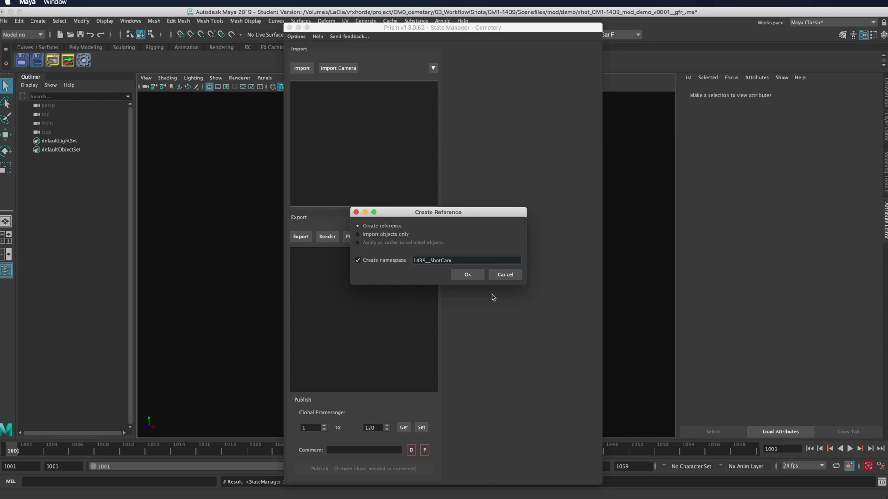
click(467, 274)
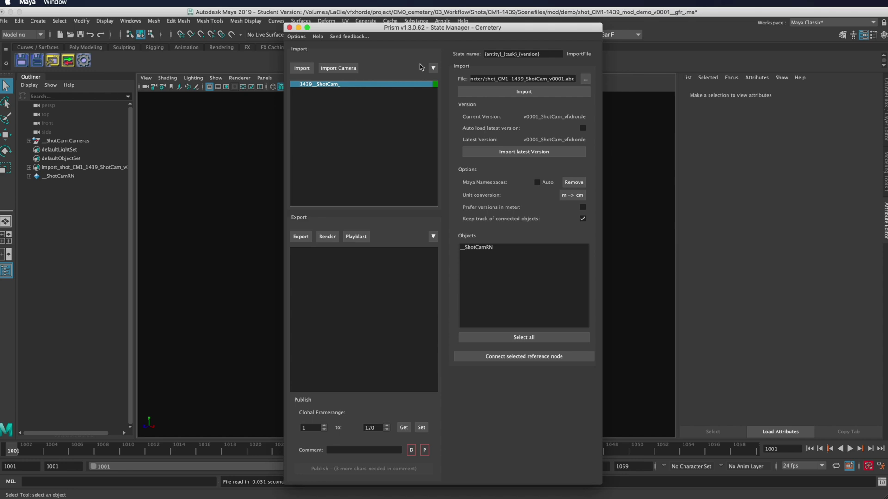
drag(408, 30, 468, 33)
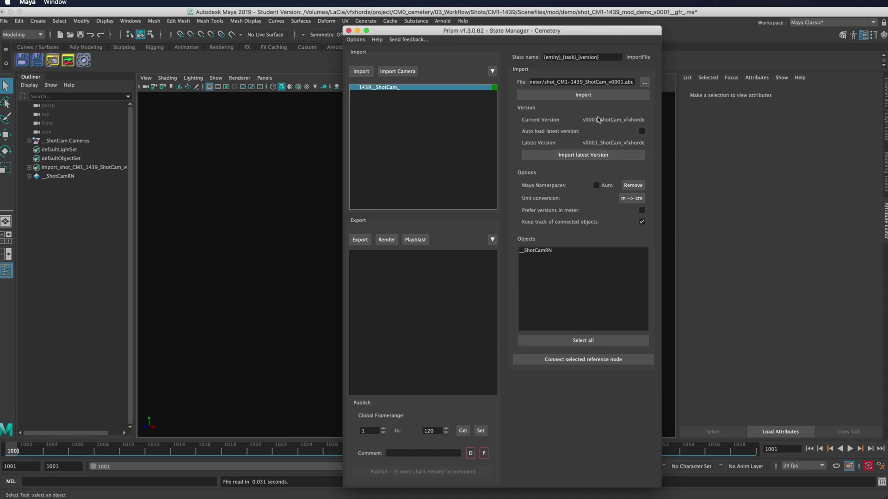
double_click(469, 32)
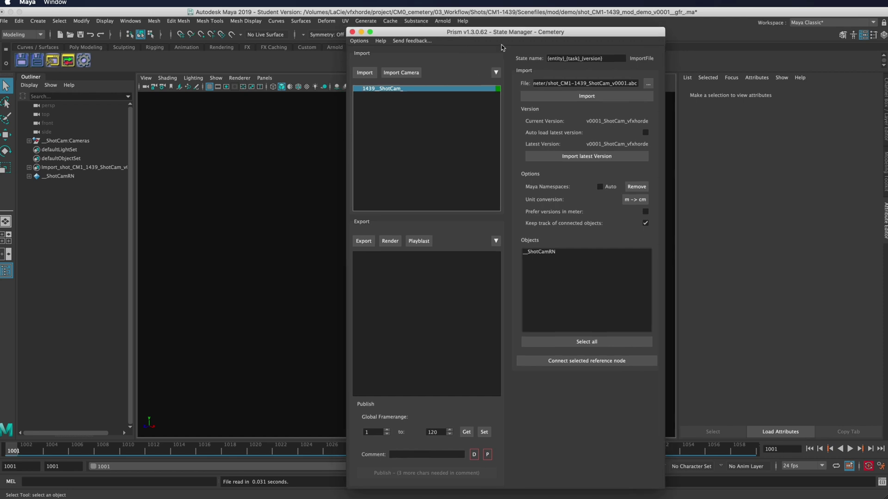
- Frame the _ShotCam:Cameras group and play back its animation
click(82, 141)
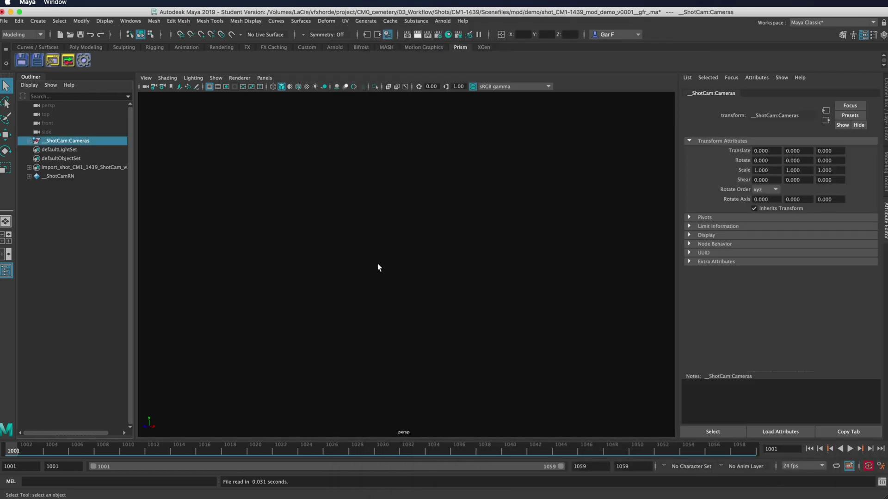
key(f)
key(alt+v)
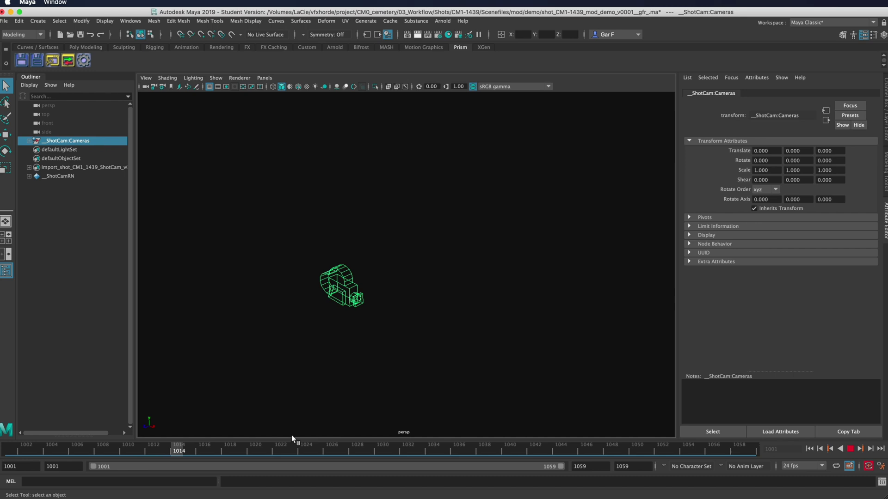
key(alt+v)
- Import version v0001 of the angelA photogrammetry asset through the State Manager
click(68, 60)
drag(564, 117, 317, 22)
click(278, 63)
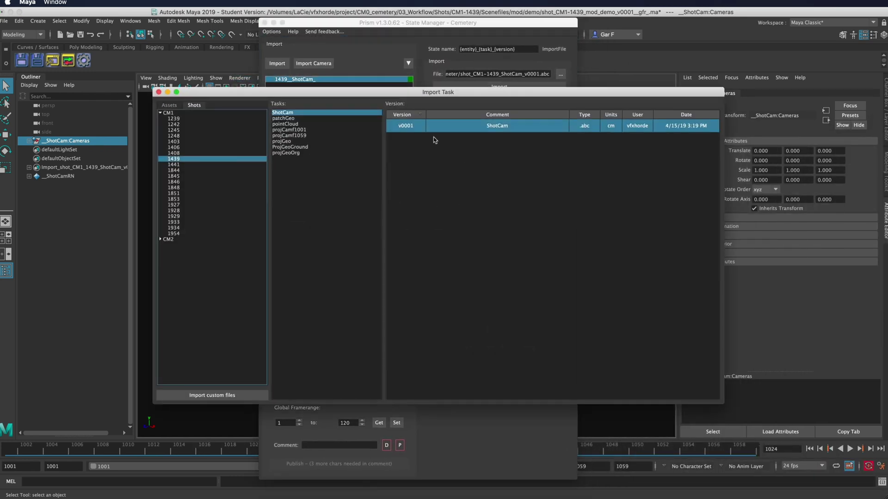
click(168, 105)
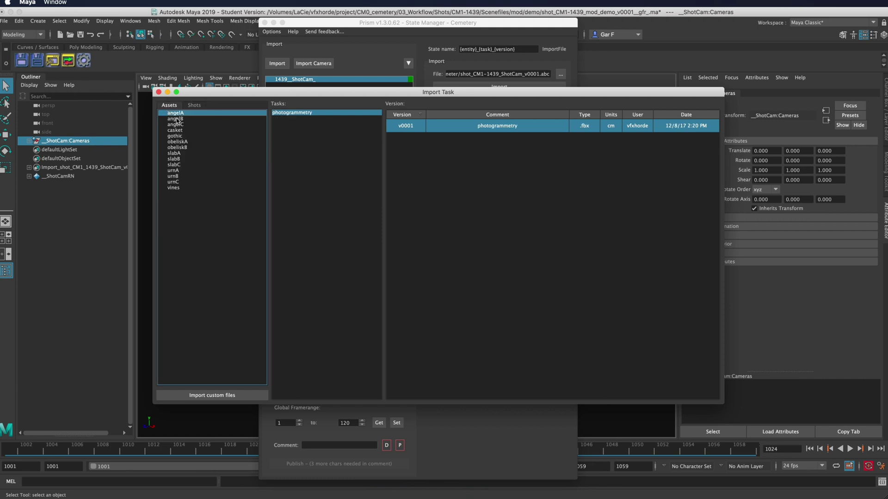
click(200, 119)
click(188, 160)
click(185, 170)
click(186, 125)
click(187, 119)
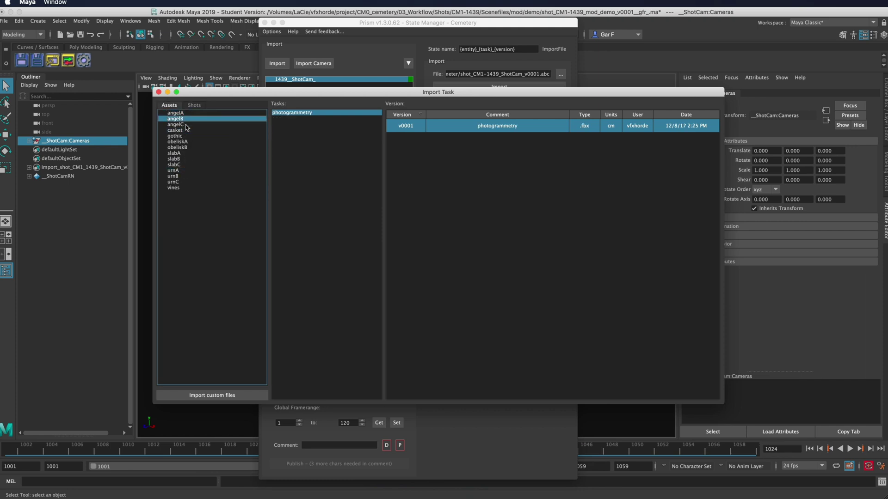
double_click(452, 126)
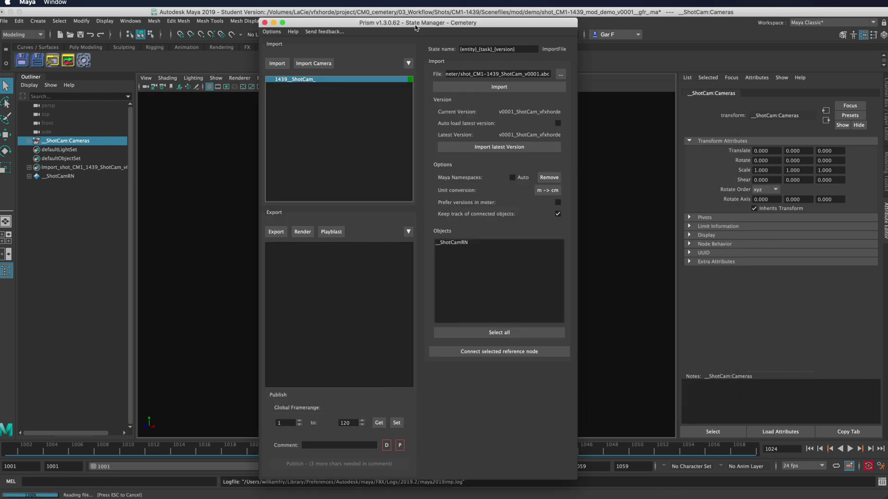
- Orbit close around the angel statue, showing it with all scene lights and textures
drag(413, 23, 887, 43)
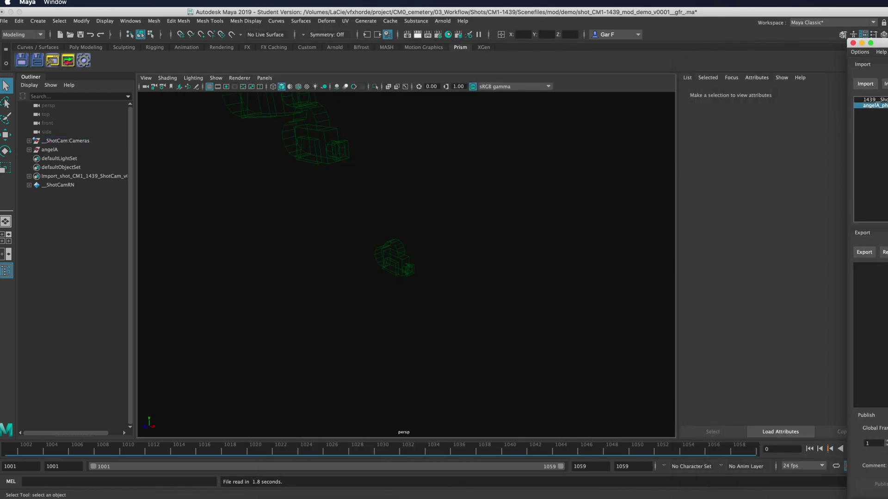
alt+drag(534, 314, 408, 298)
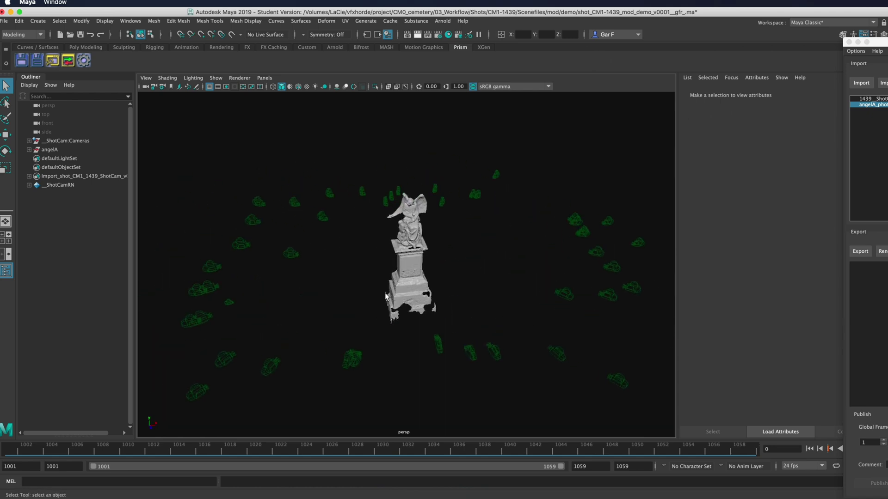
key(7)
mouse_move(459, 285)
alt+mouse_down()
mouse_move(410, 277)
mouse_move(498, 327)
mouse_move(500, 339)
mouse_move(384, 276)
alt+mouse_up()
key(6)
alt+right_drag(385, 275, 490, 324)
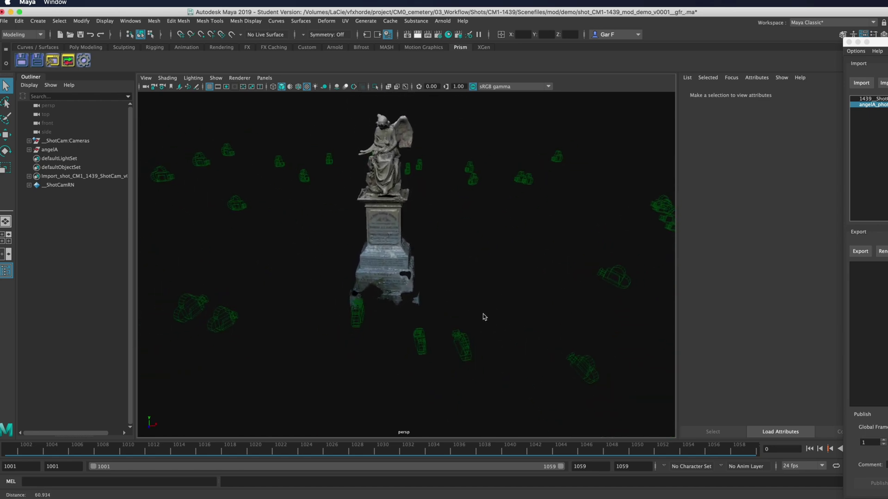
click(35, 61)
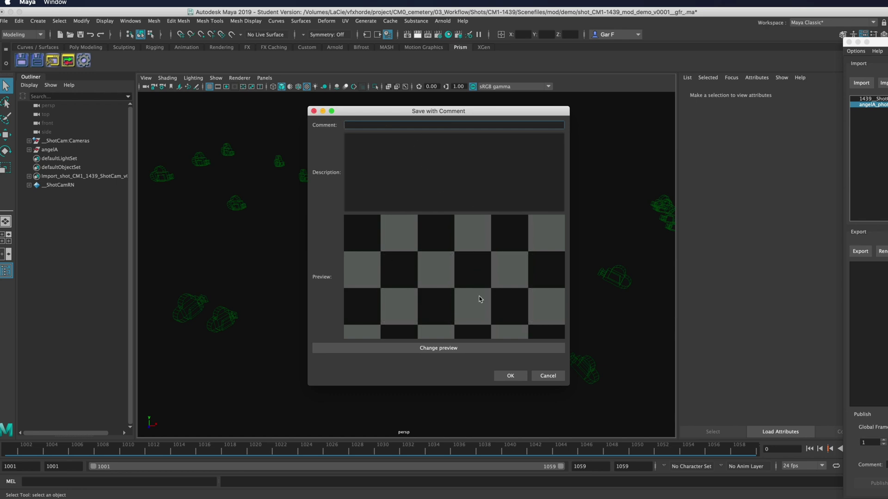
click(313, 111)
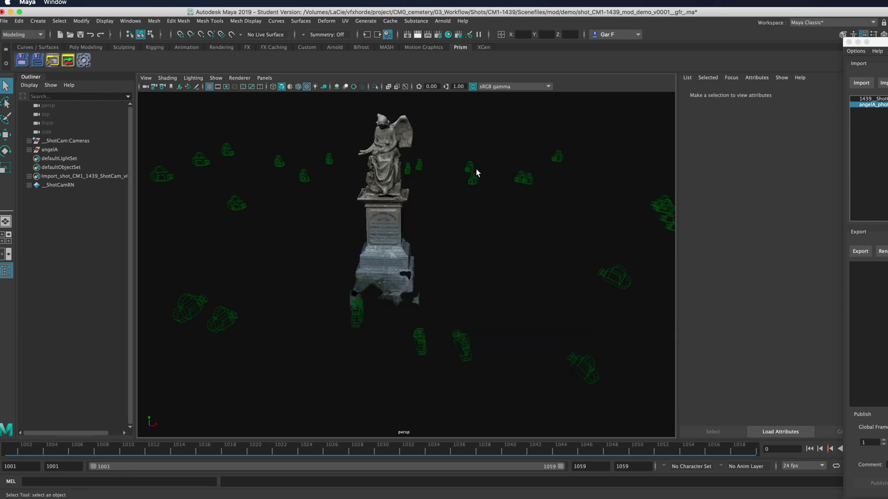
click(84, 60)
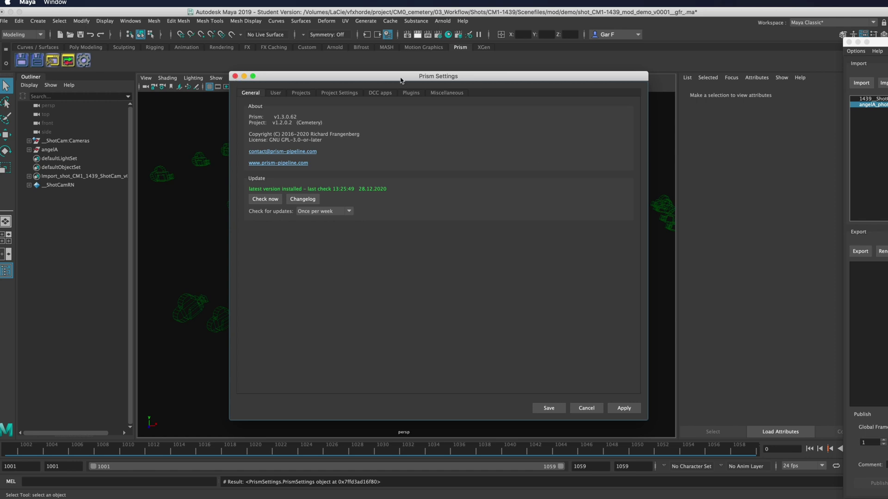
click(234, 76)
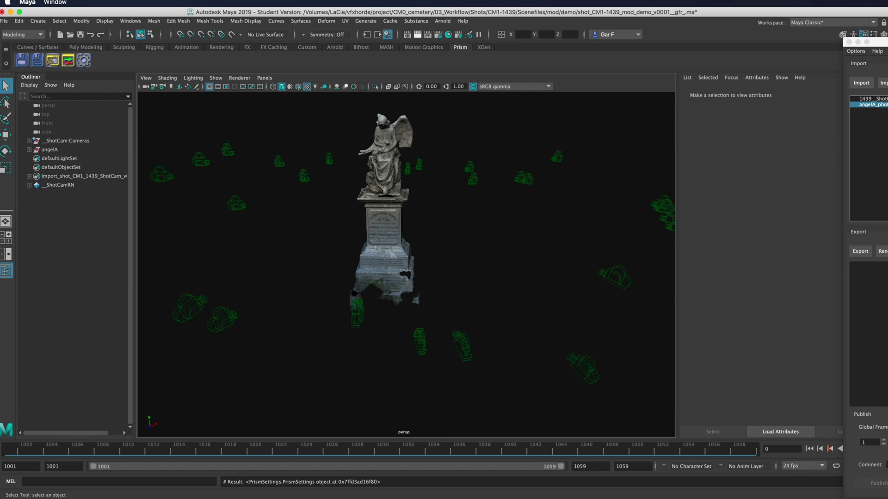
- Add an Export state for the selected angelA statue mesh
drag(870, 41, 611, 20)
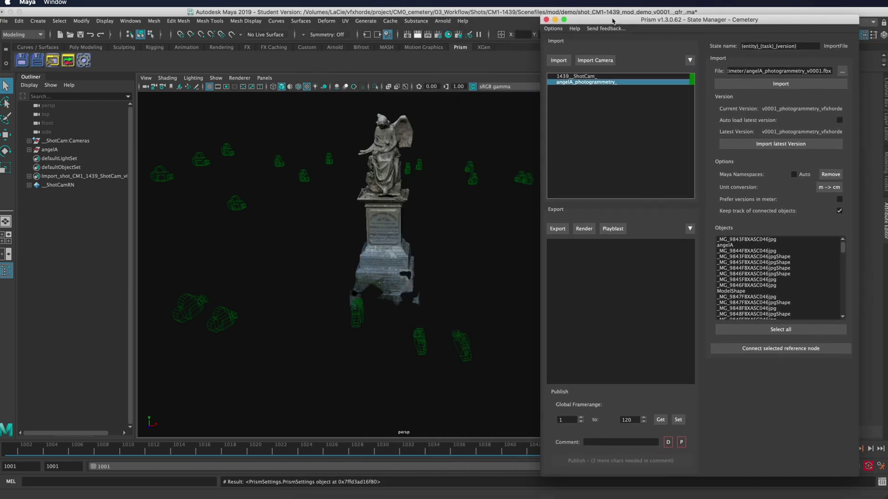
click(384, 184)
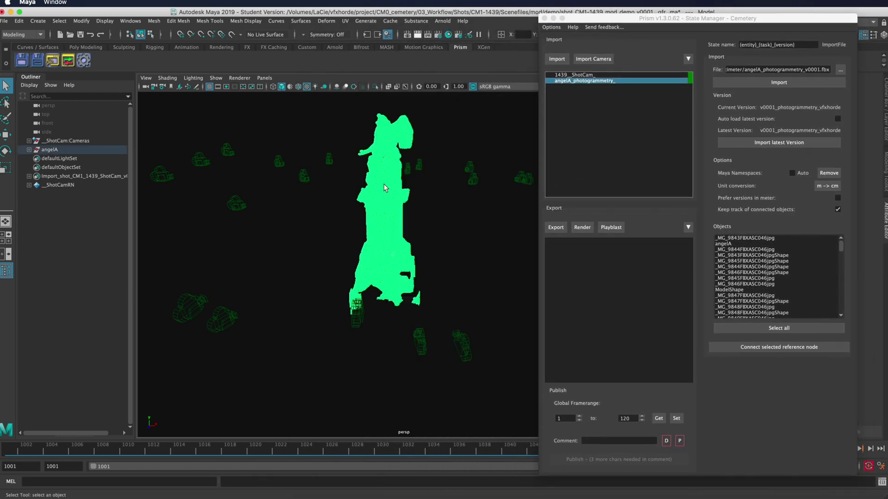
click(556, 227)
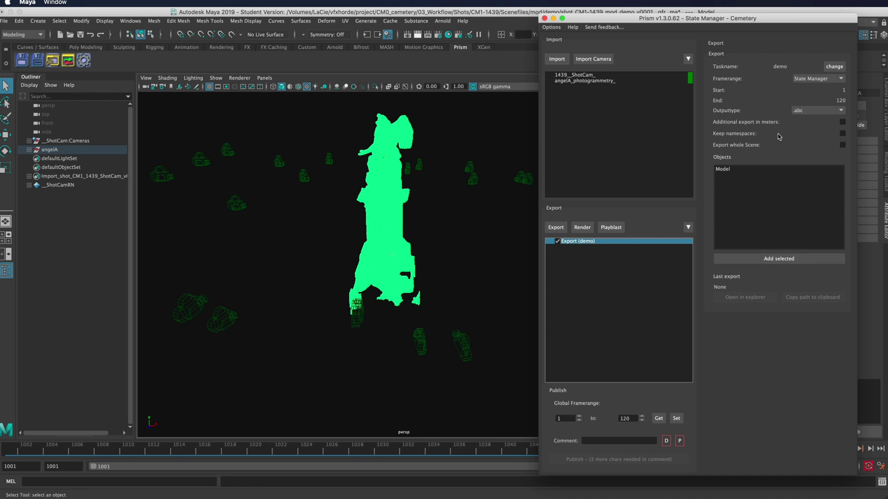
- Keep the State Manager frame range and .abc output type, and enter the comment 'demo'
drag(792, 16, 714, 18)
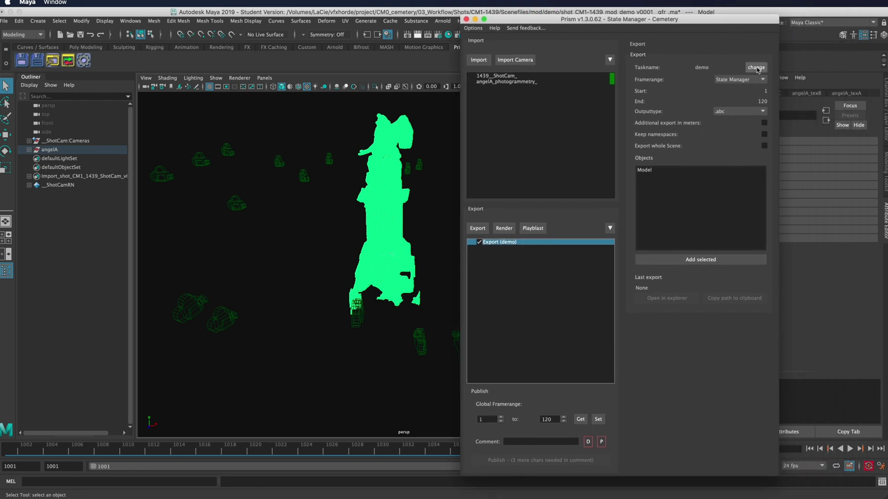
click(737, 81)
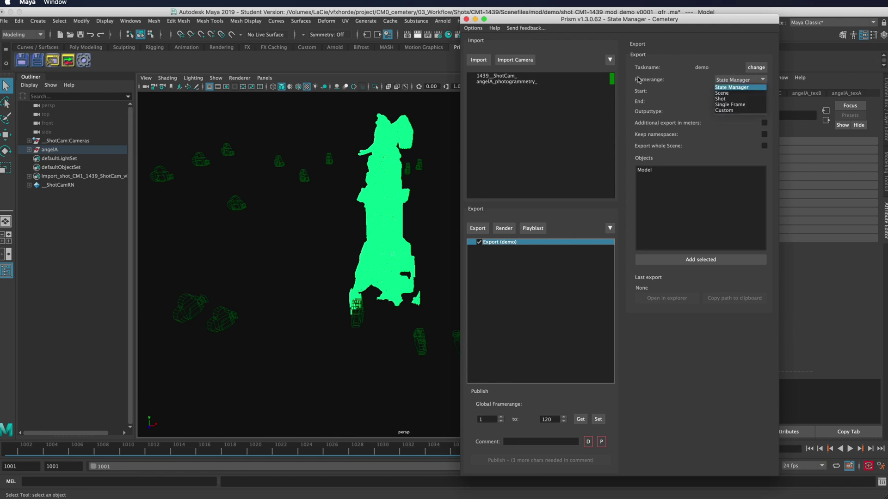
click(698, 101)
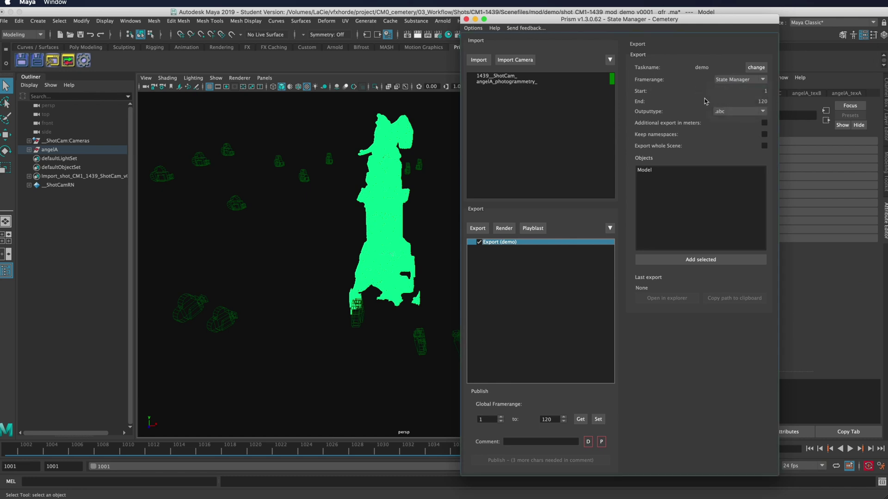
click(731, 112)
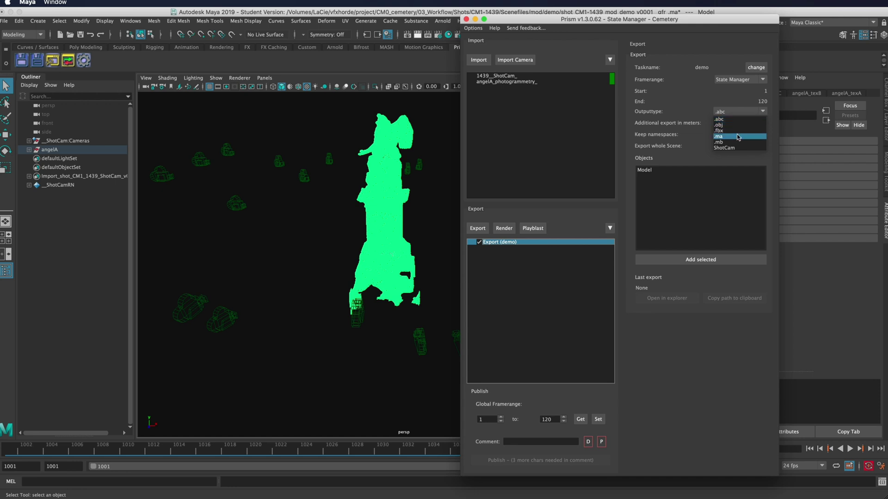
click(699, 125)
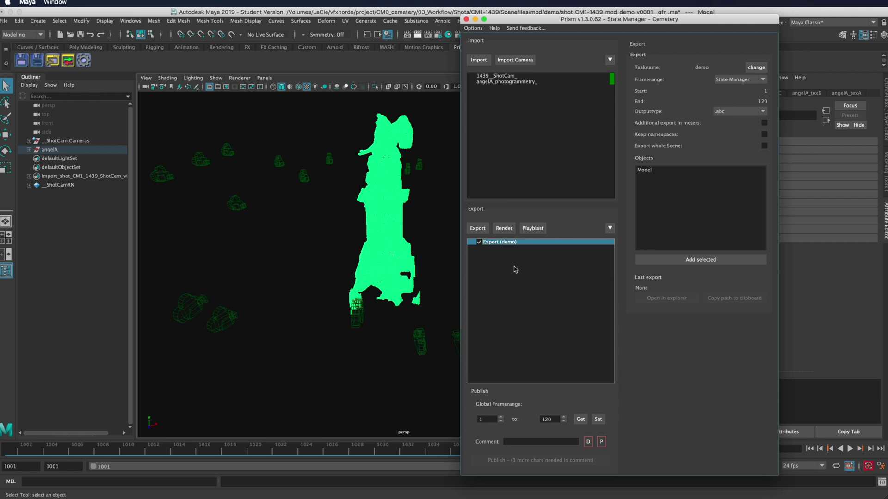
click(551, 442)
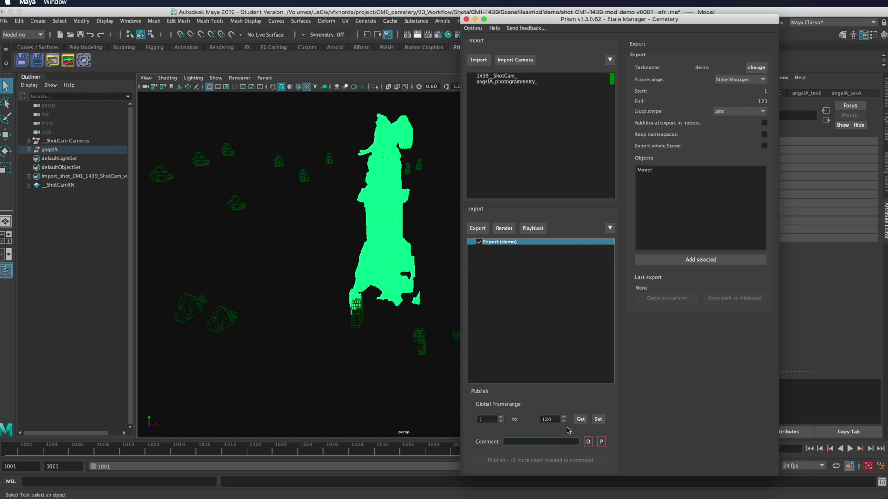
text(demo)
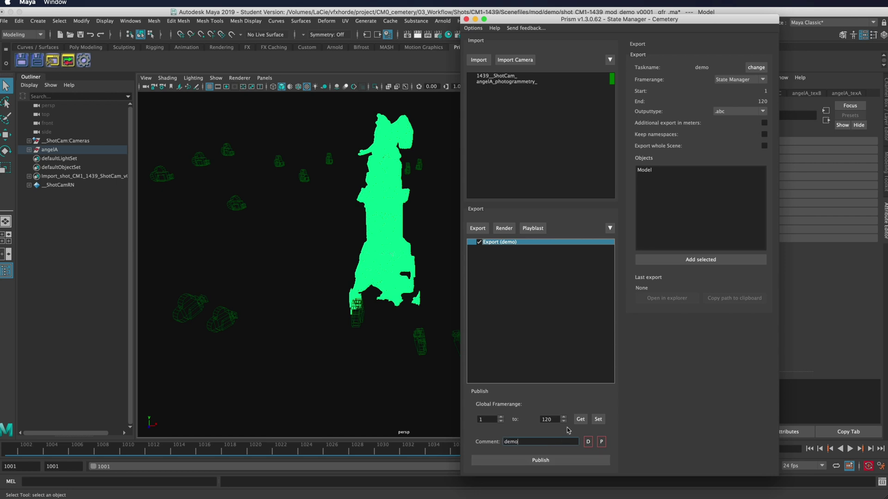
- Add an ImageRender state on masterLayer from Current View over the State Manager range, adding no passes
click(503, 229)
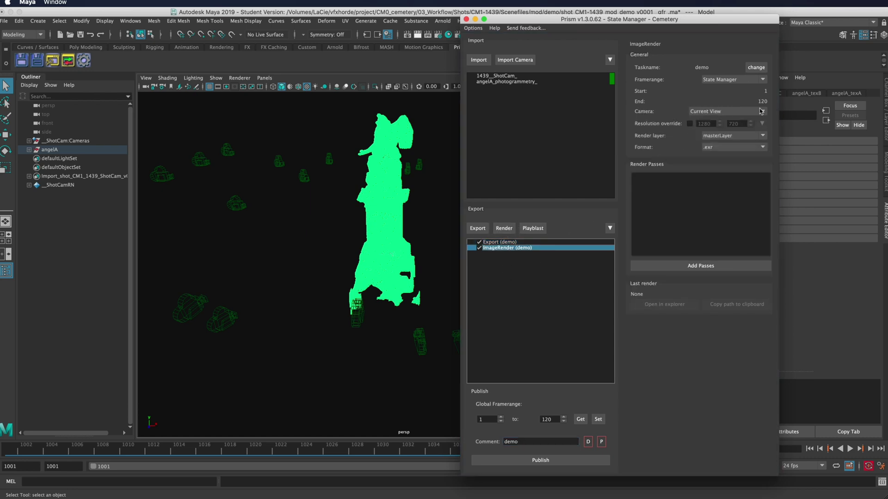
click(721, 137)
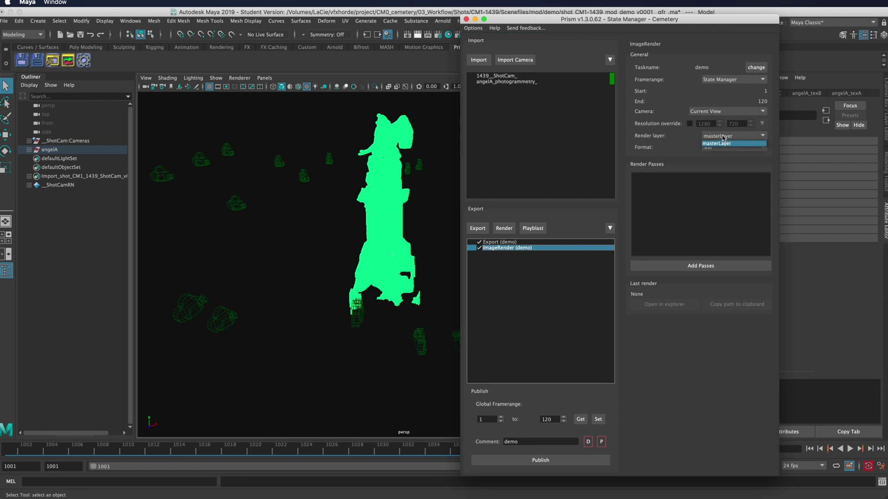
click(720, 143)
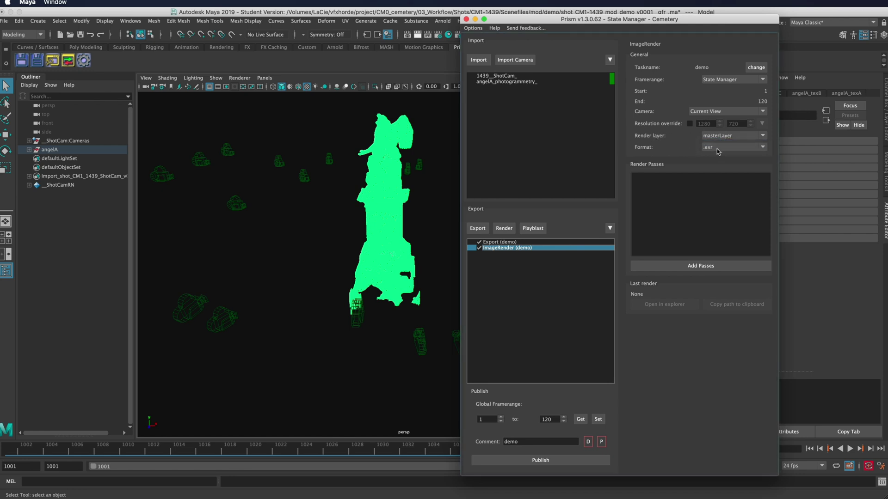
click(712, 112)
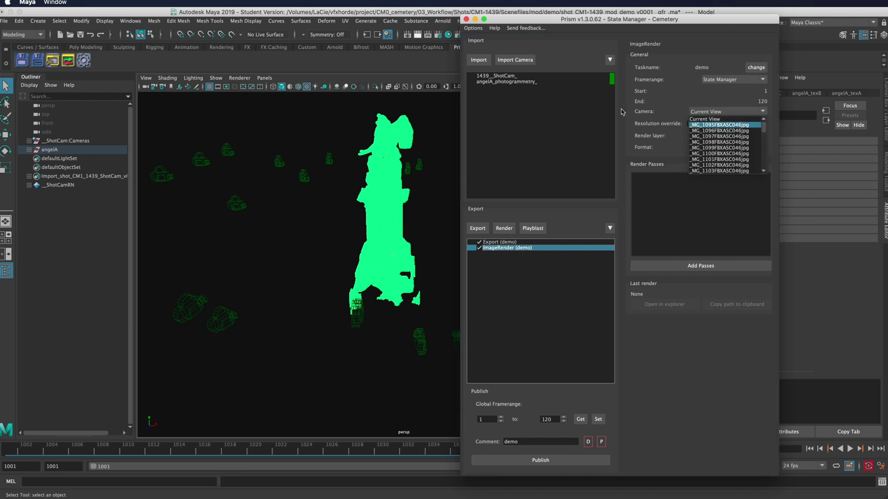
click(679, 116)
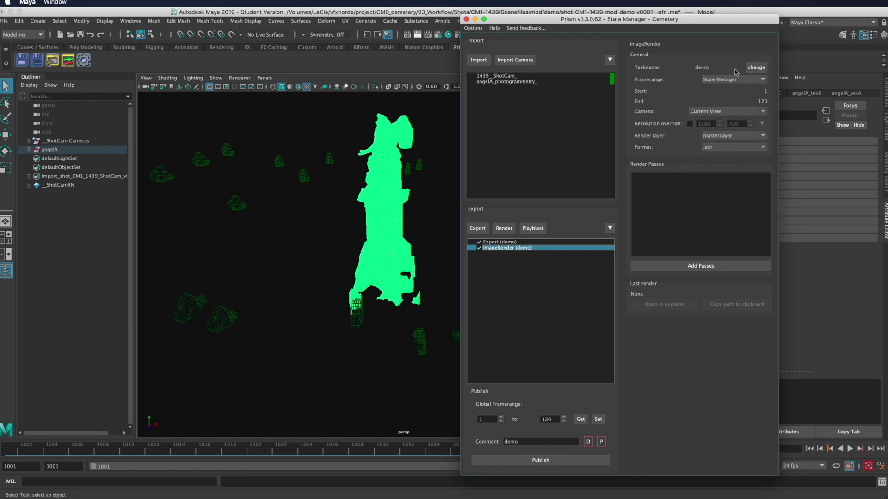
click(732, 83)
click(667, 94)
click(698, 267)
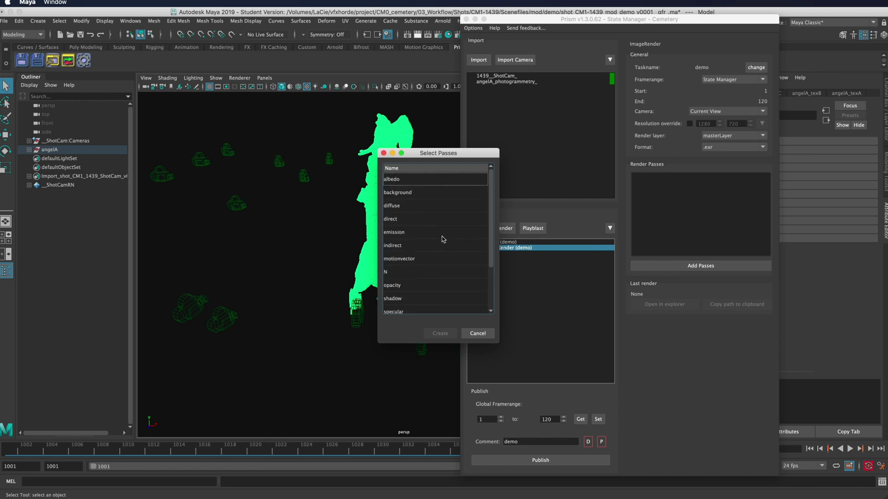
key(Escape)
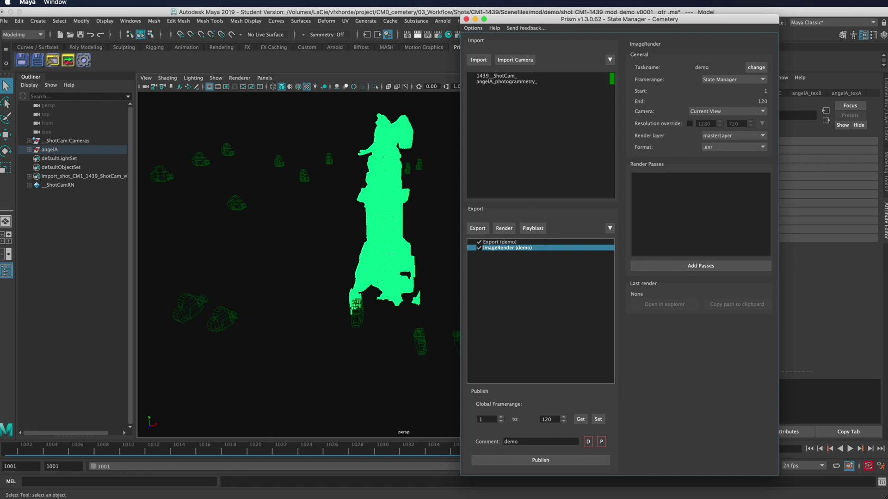
- Check the dmpWedge render versions in the Prism Project Browser and Settings, then close both
click(466, 20)
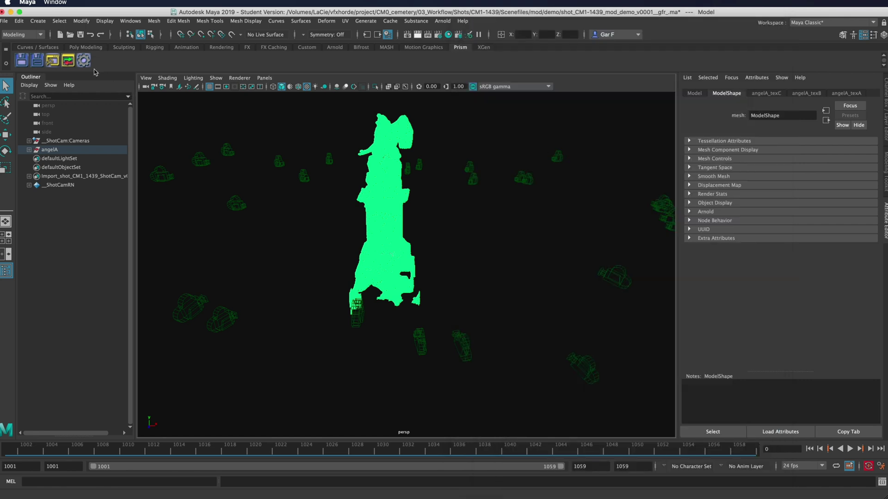
click(53, 61)
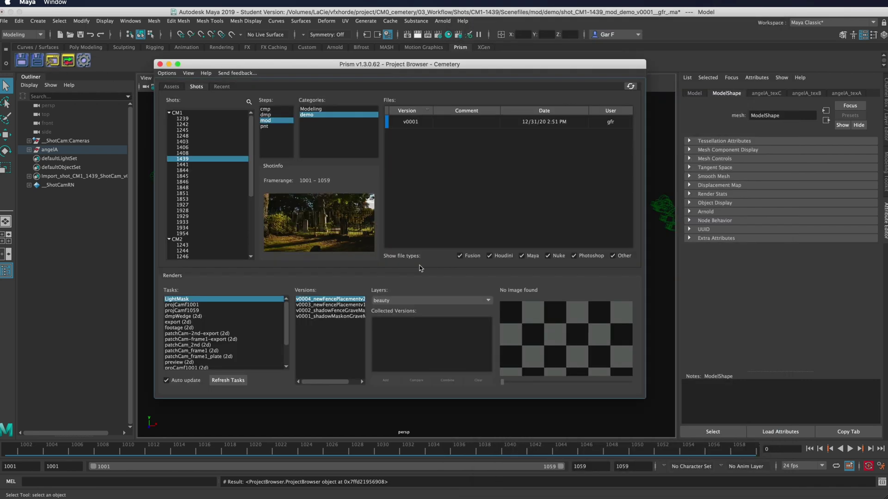
click(195, 317)
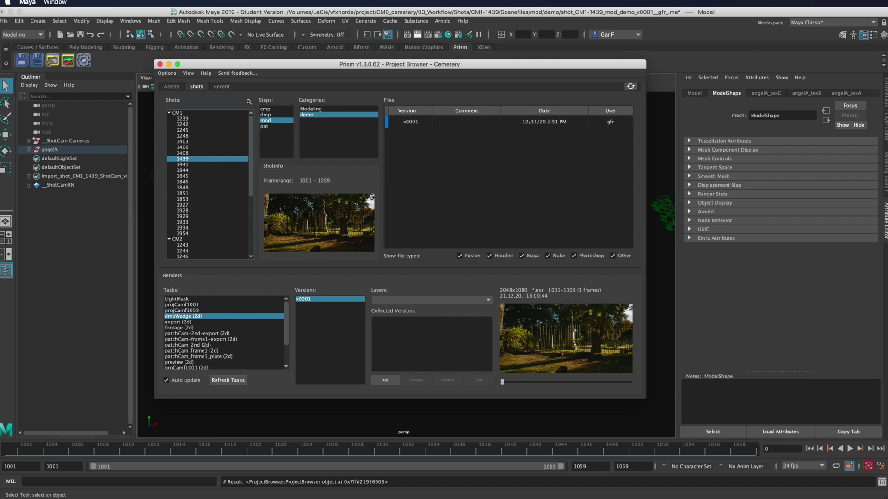
click(85, 61)
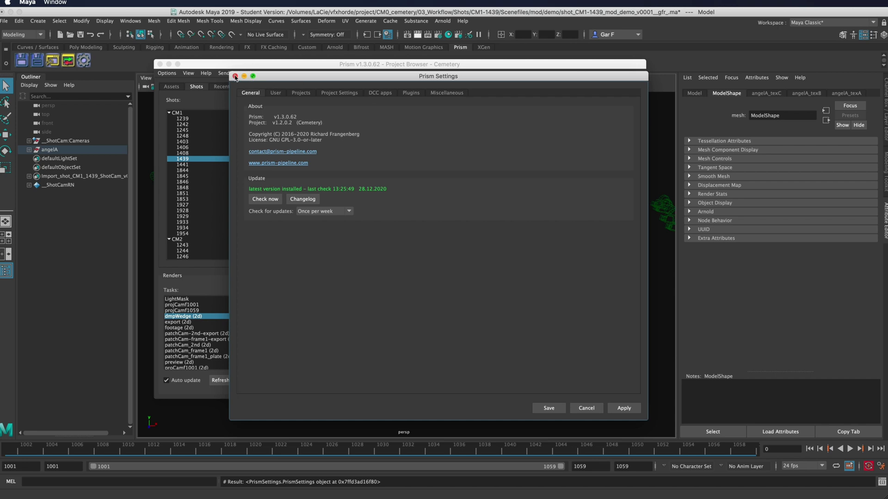
click(235, 77)
click(160, 65)
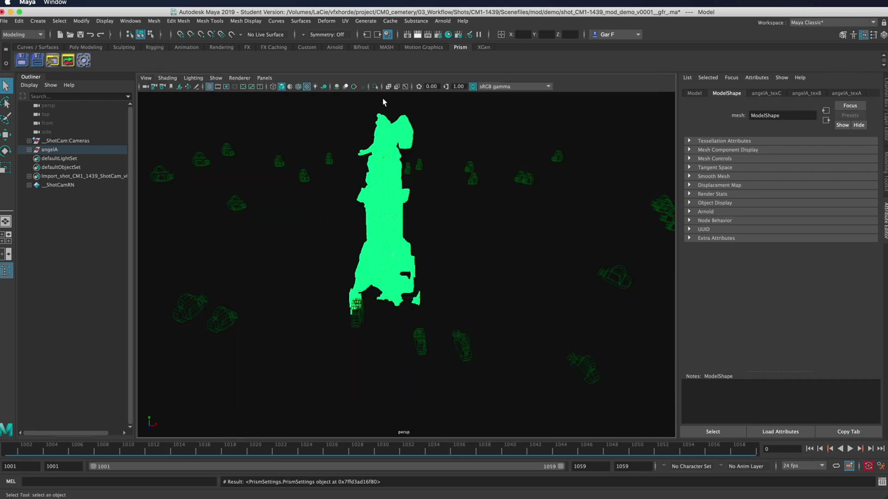
- Set the viewport colour space to VFXHorde102
click(544, 87)
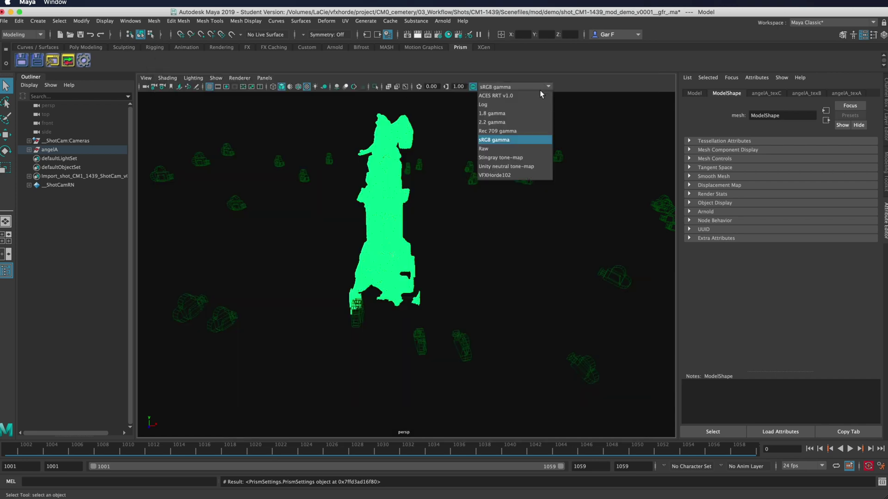
click(503, 175)
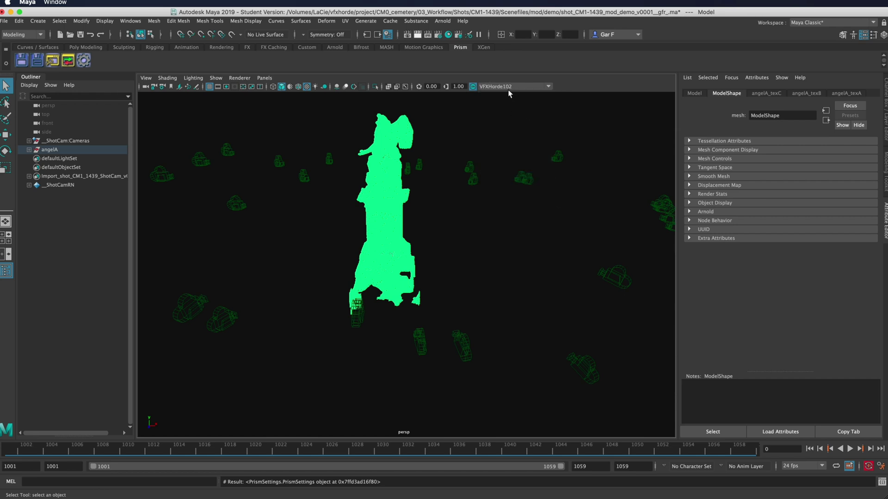
click(527, 84)
key(Escape)
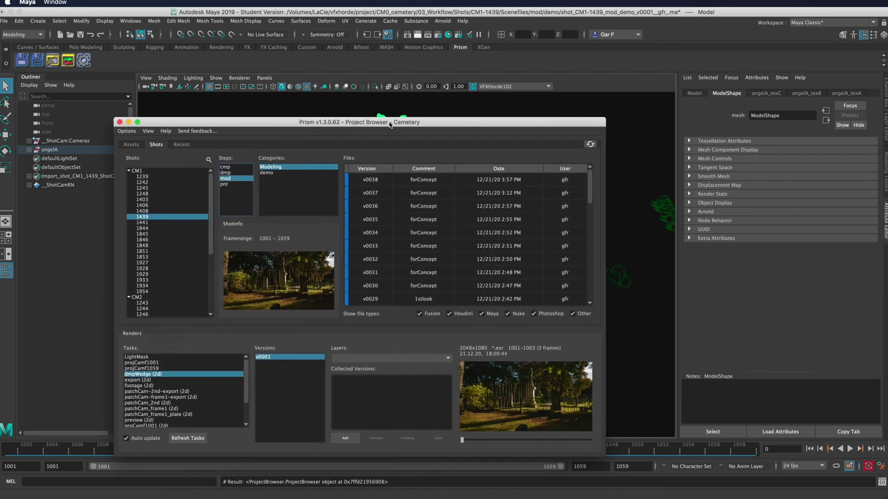
- Reveal the demo category folder in Finder and delete it from the mod folder
click(268, 172)
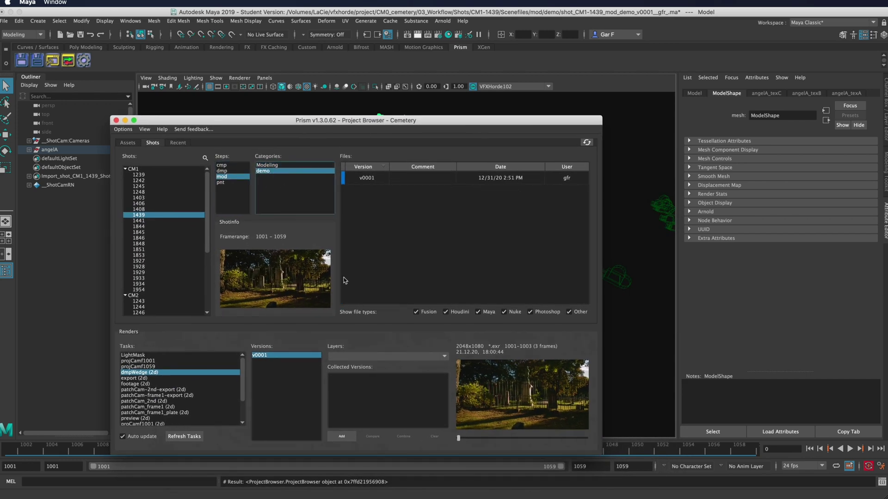
right_click(289, 172)
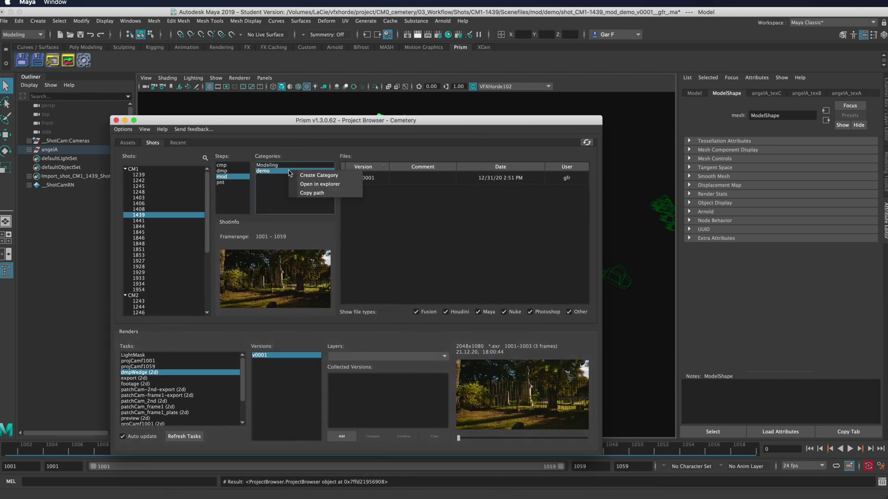
click(322, 185)
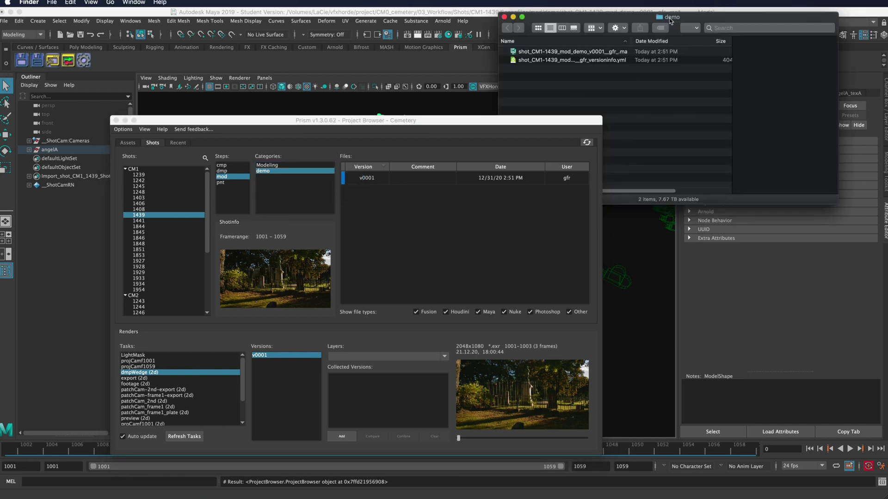
drag(671, 11, 780, 76)
super+click(780, 74)
click(781, 83)
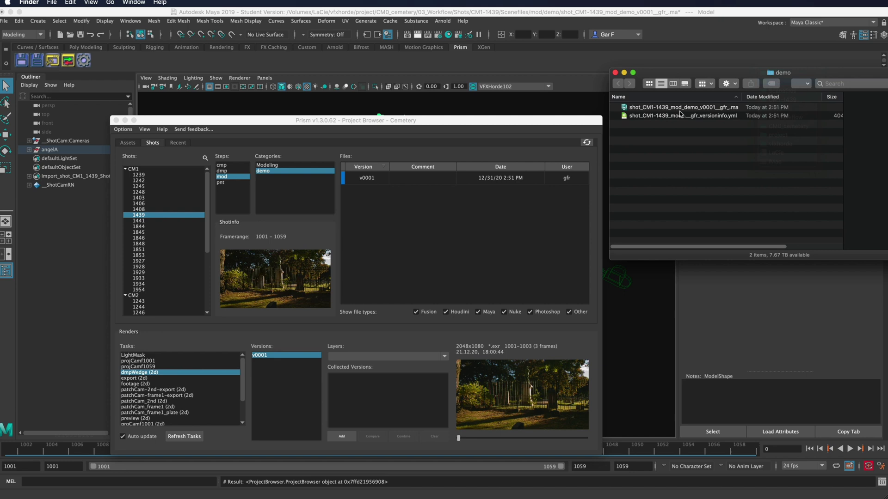
click(640, 108)
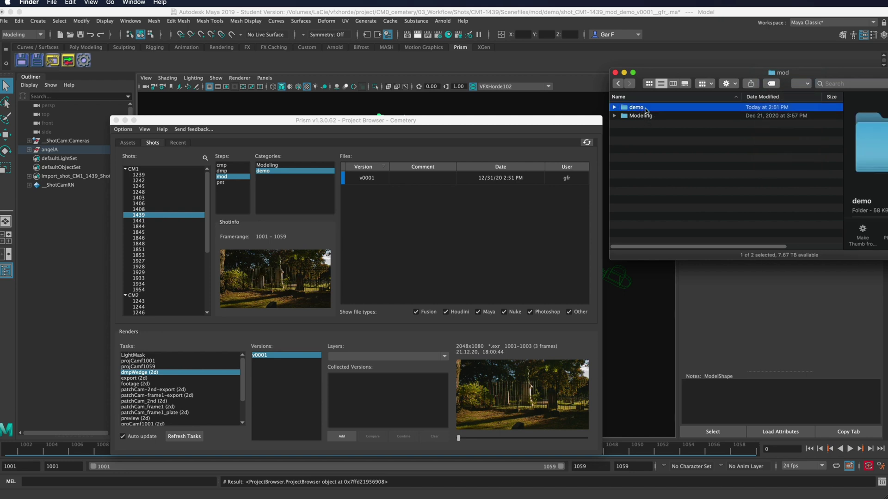
key(super+BackSpace)
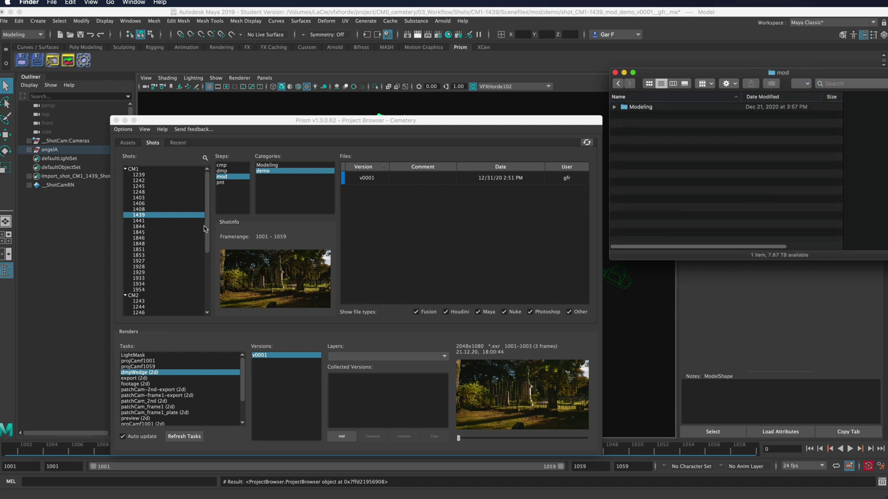
- Refresh shot 1439's mod step in the Prism browser, then close it
click(226, 171)
click(138, 214)
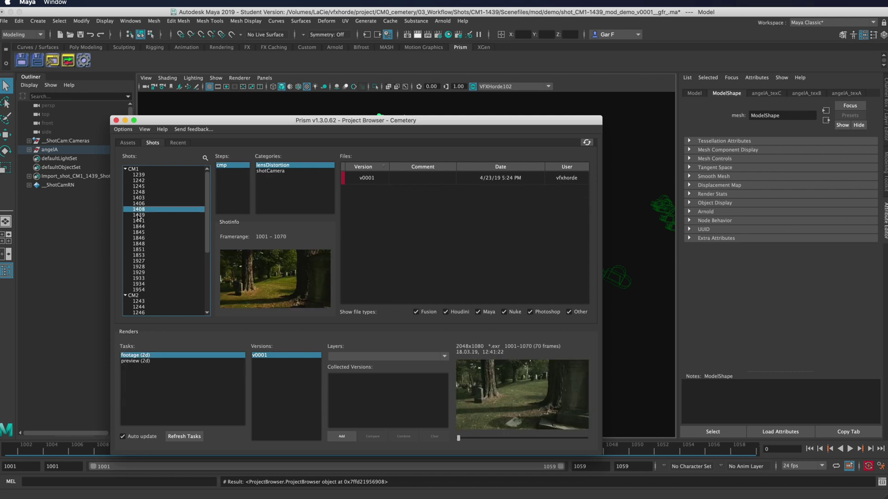
click(223, 176)
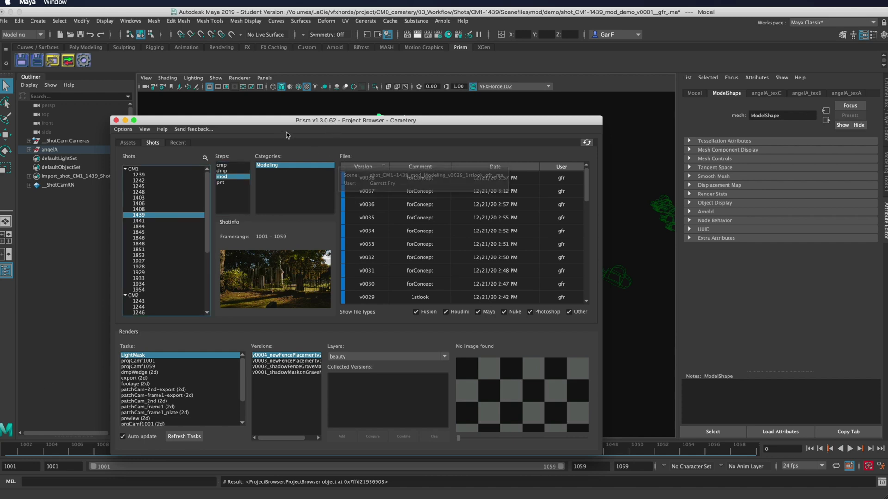
key(Escape)
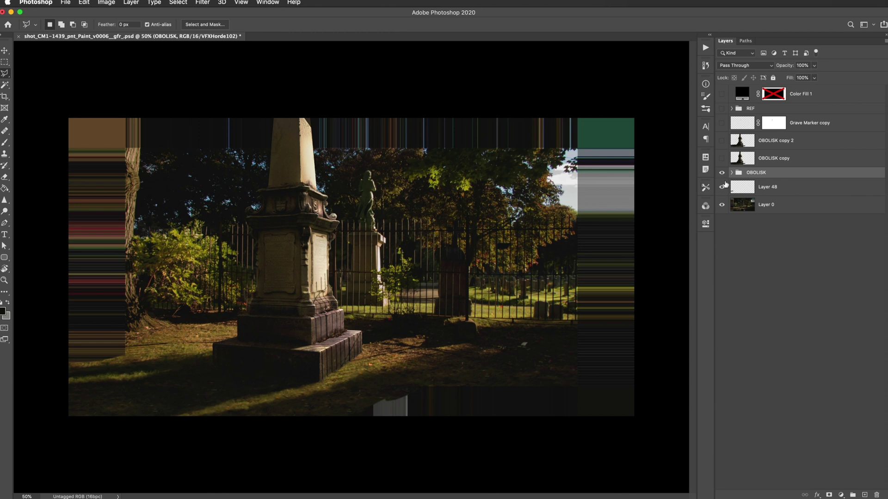
click(721, 173)
click(721, 172)
click(721, 172)
click(721, 173)
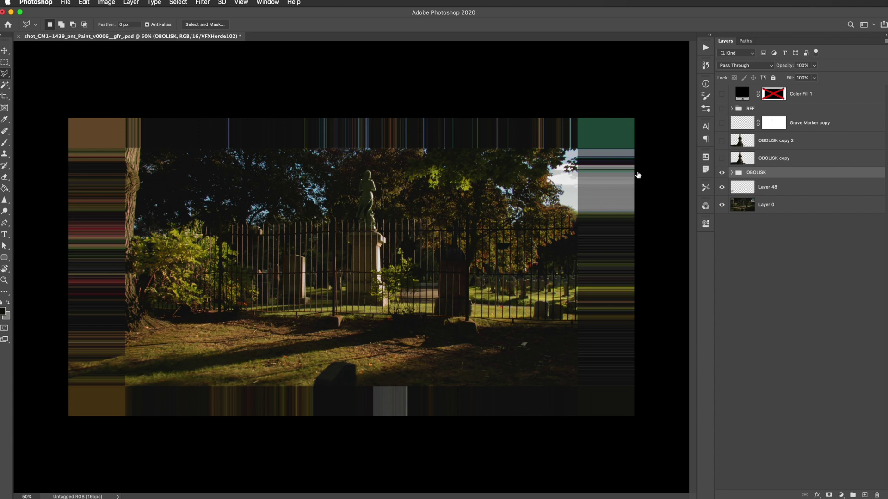
click(63, 2)
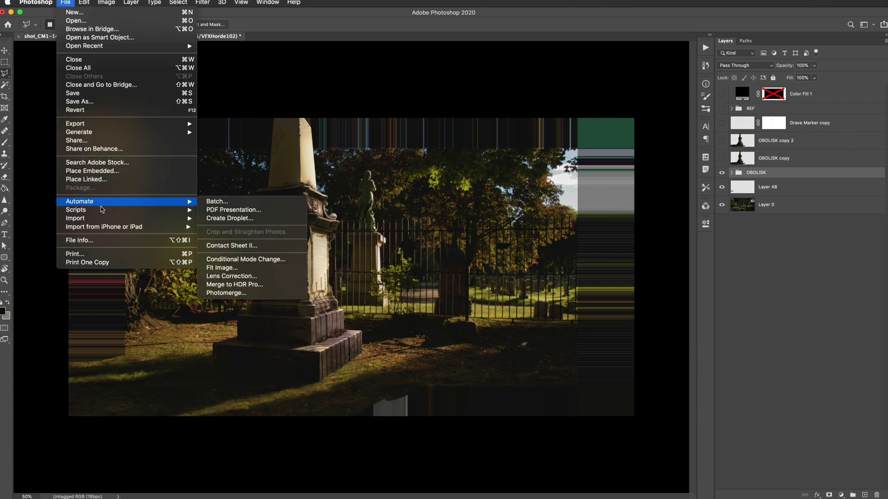
mouse_move(76, 210)
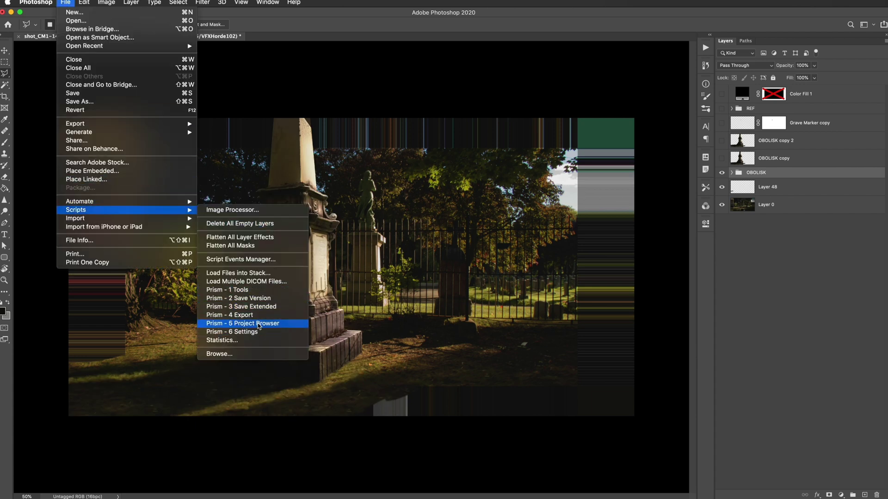
click(258, 324)
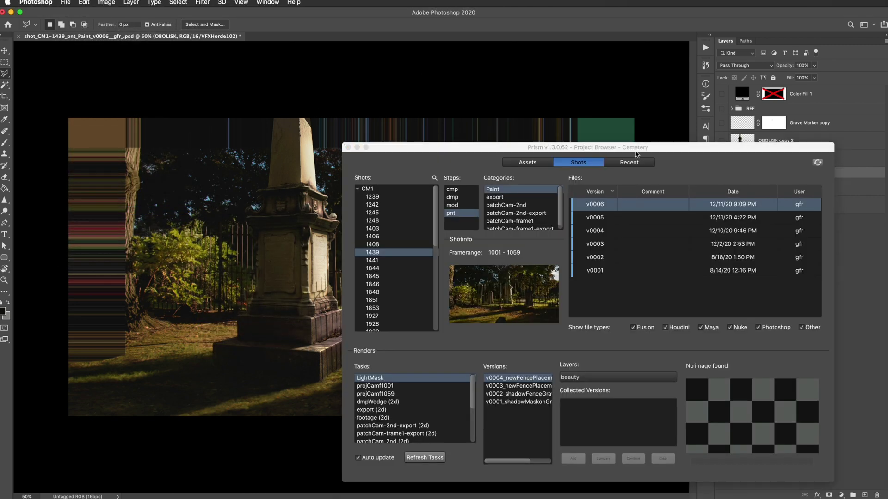
drag(629, 150, 367, 77)
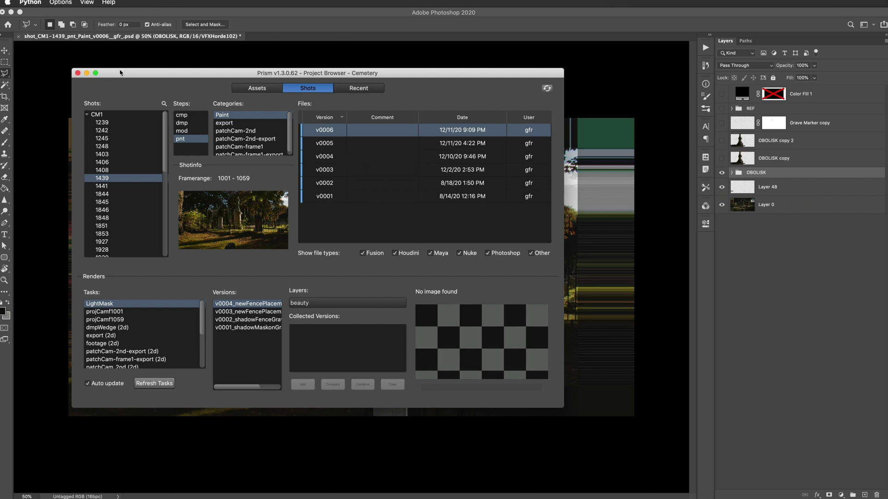
drag(123, 73, 299, 496)
click(49, 93)
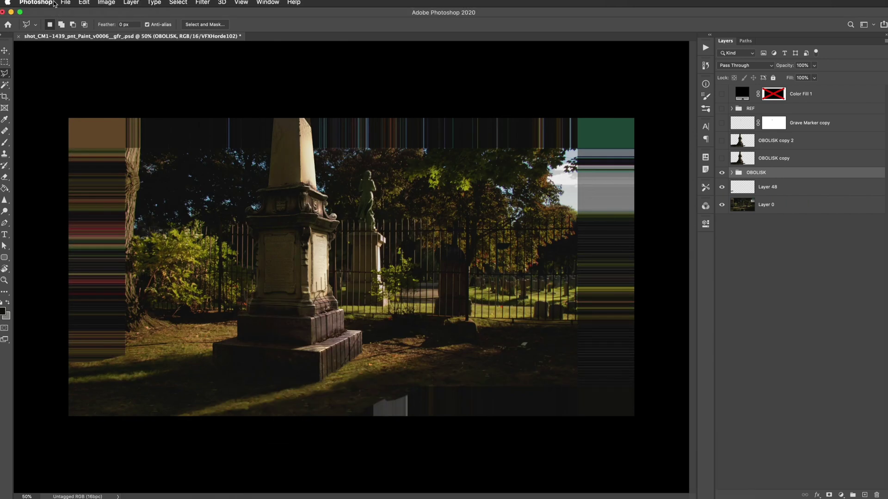
- Start a Prism - 4 Export of the image with Task set to export and Format .exr
click(65, 3)
mouse_move(84, 212)
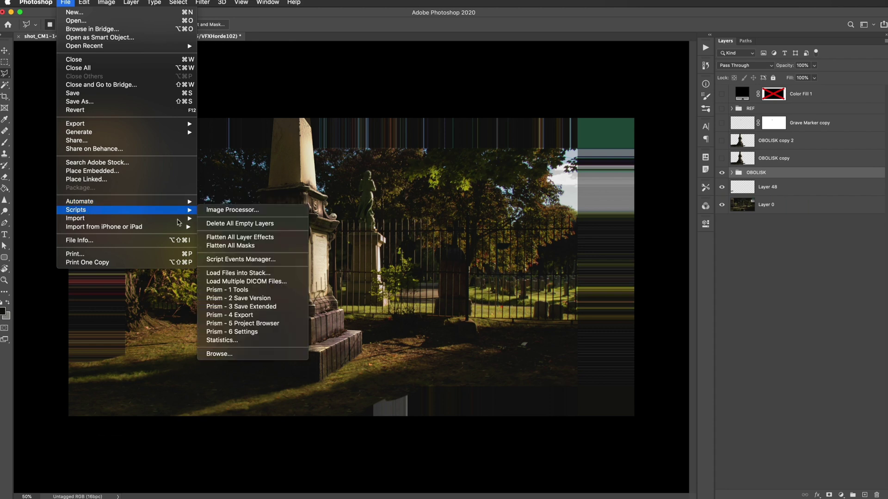
click(257, 315)
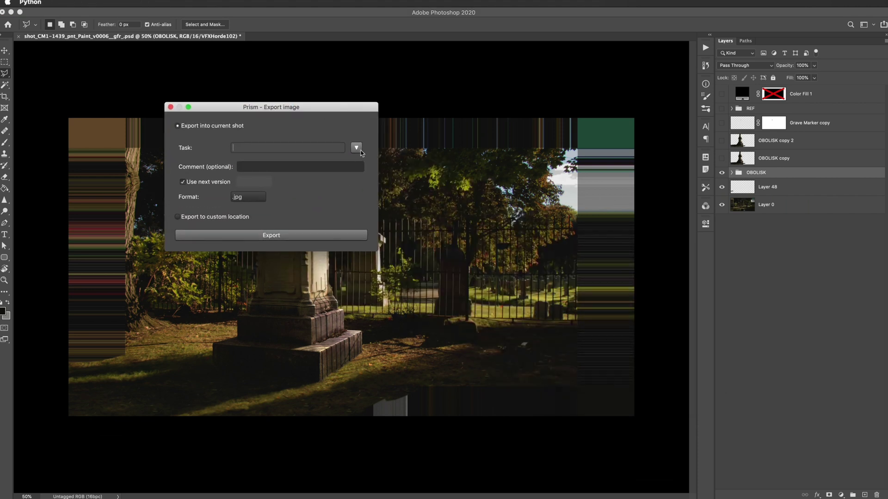
click(357, 149)
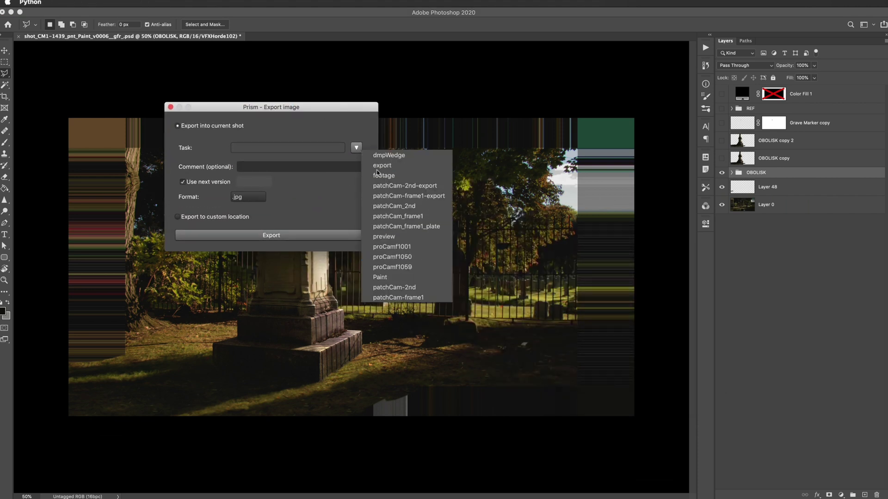
click(384, 166)
click(249, 199)
click(246, 224)
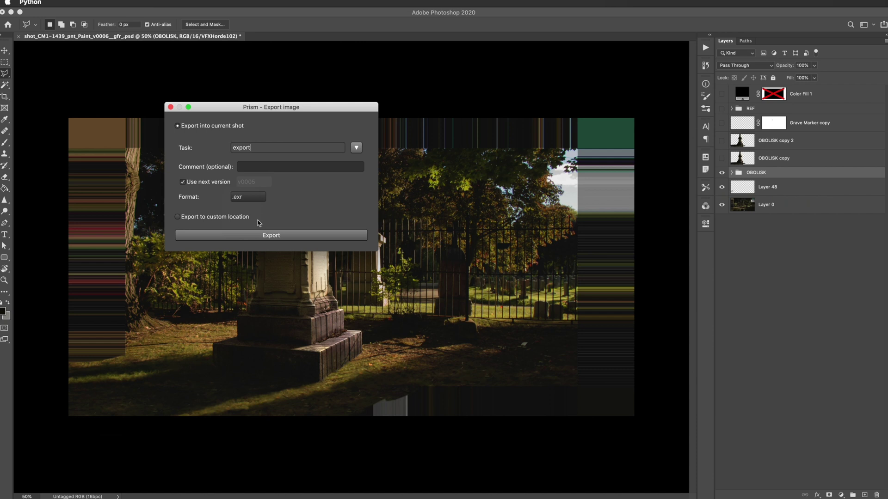
- Run the export, close the dialog, and open then close the Actions panel
click(224, 233)
click(170, 106)
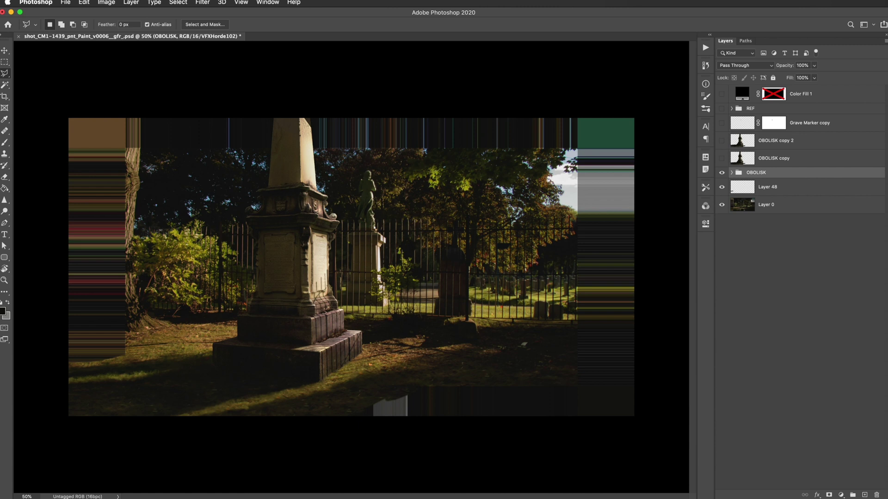
click(705, 47)
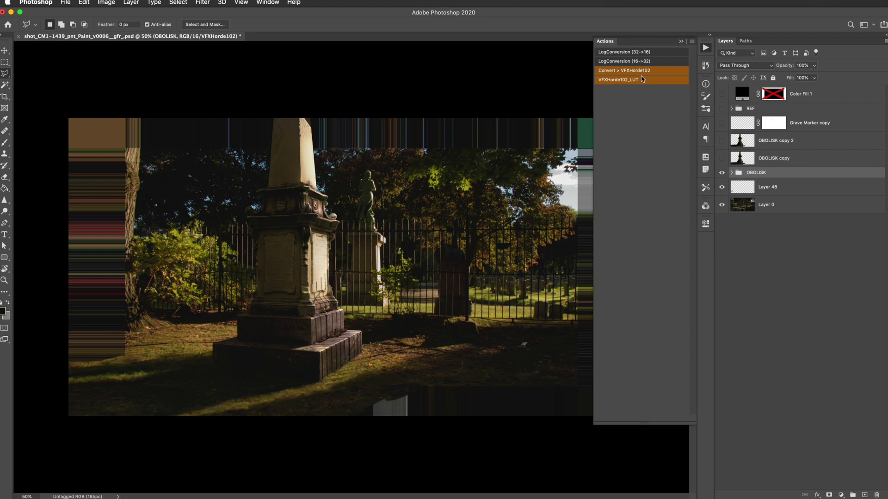
key(alt+F9)
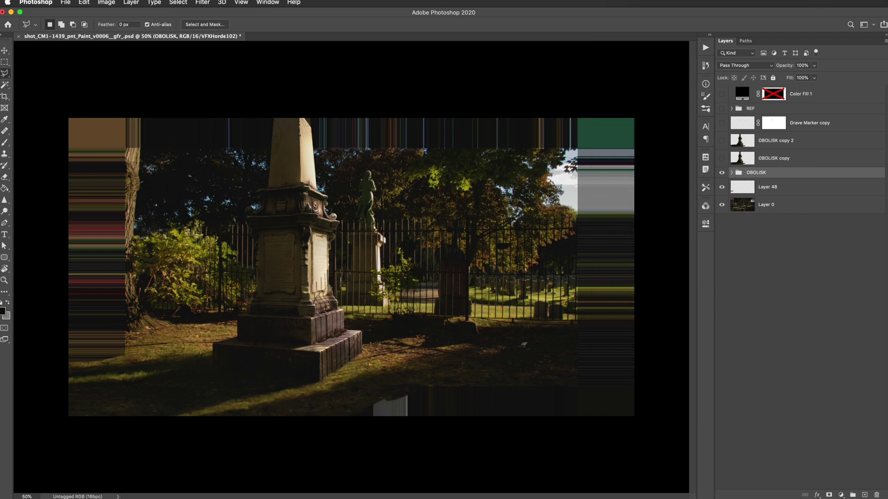